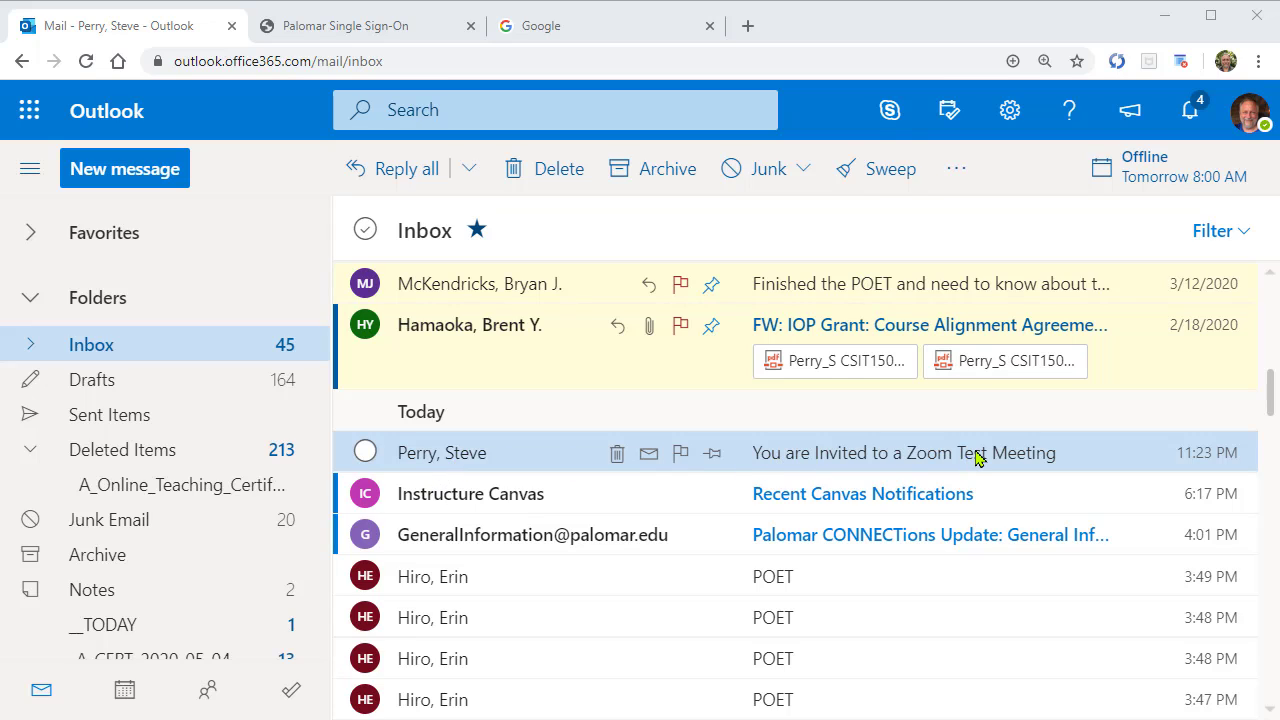
Open the email "You are Invited to a Zoom Test Meeting" and copy its computer and mobile join link.
{"action": "left_click", "coordinate": [975, 455]}
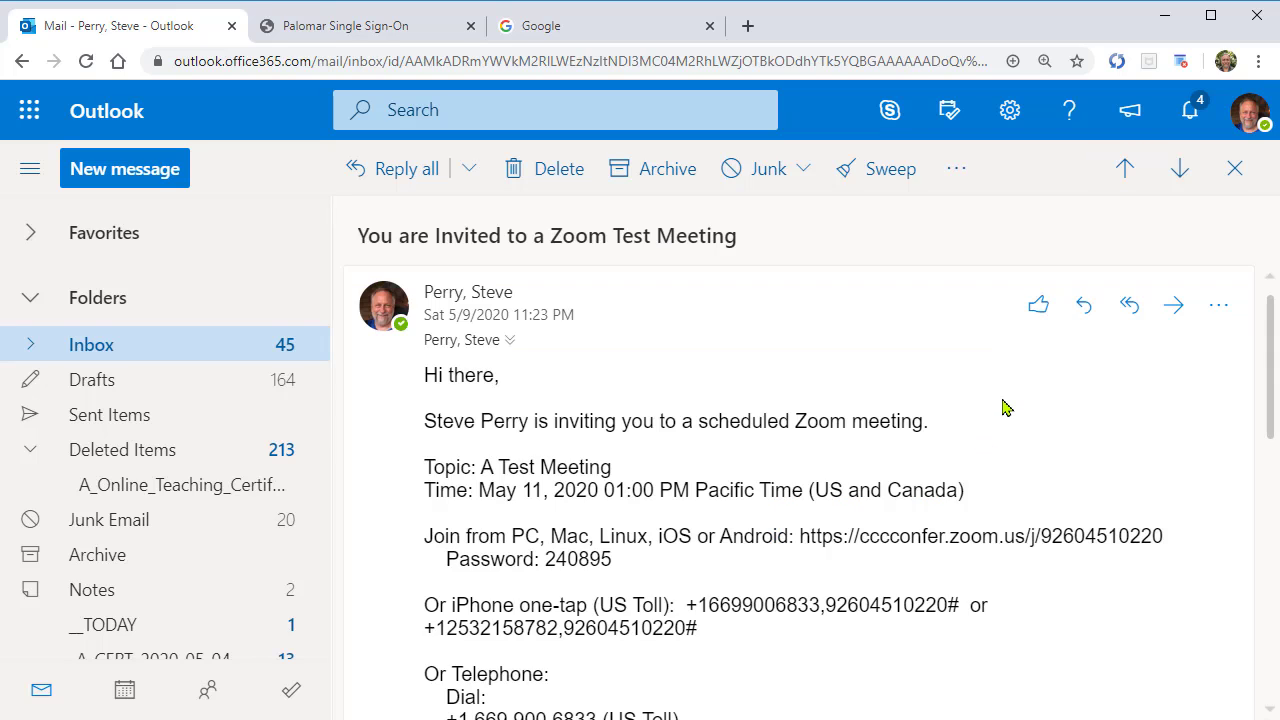
{"action": "scroll", "coordinate": [1005, 408], "scroll_direction": "down", "scroll_amount": 2}
{"action": "scroll", "coordinate": [986, 449], "scroll_direction": "up", "scroll_amount": 2}
{"action": "double_click", "coordinate": [664, 536]}
{"action": "left_click", "coordinate": [693, 575]}
{"action": "left_click_drag", "start_coordinate": [797, 537], "coordinate": [1177, 543]}
{"action": "left_click", "coordinate": [1177, 545]}
{"action": "left_click_drag", "start_coordinate": [803, 537], "coordinate": [1164, 541]}
{"action": "key", "text": "ctrl+c"}
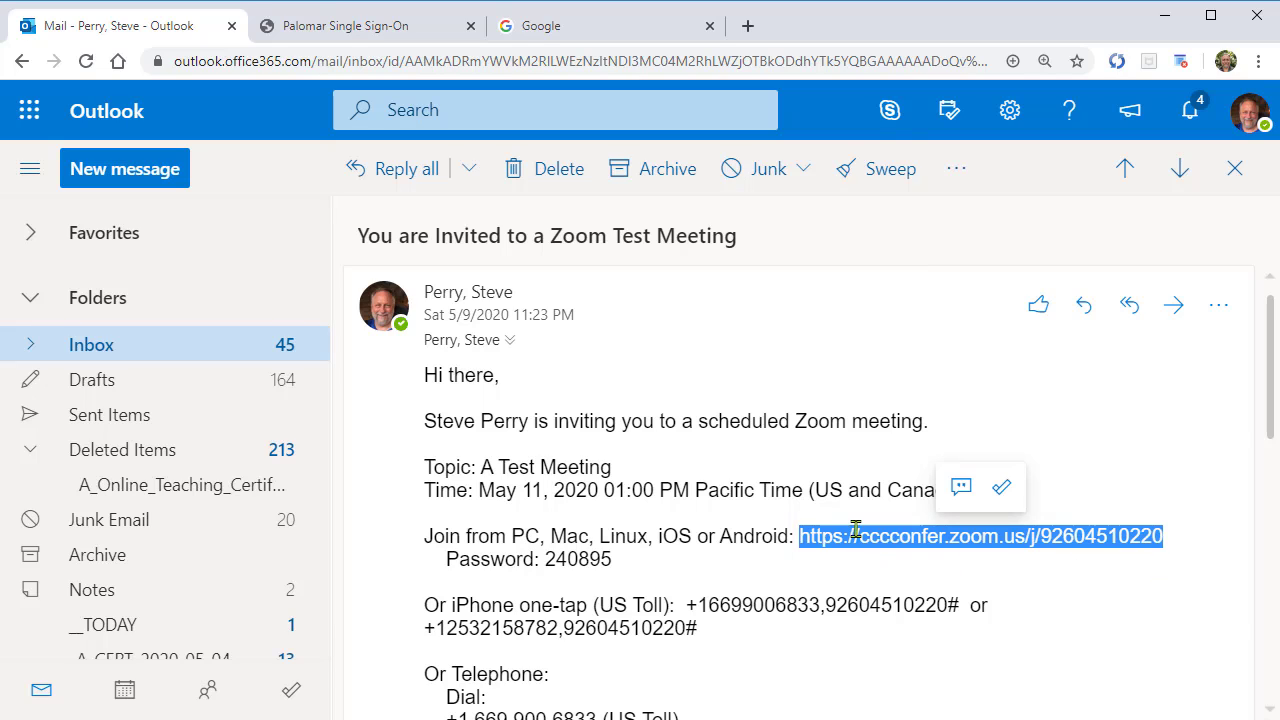
Load the copied meeting link in the Google browser tab and launch it in Zoom Meetings.
{"action": "left_click", "coordinate": [634, 34]}
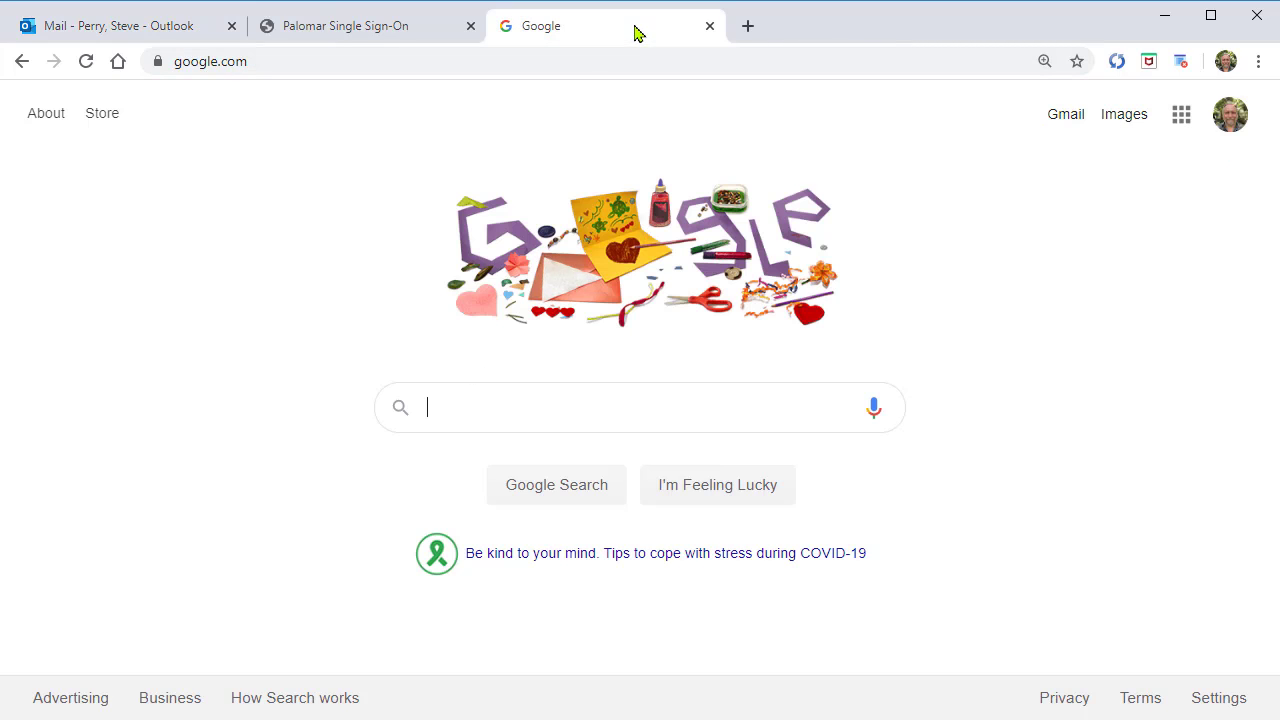
{"action": "left_click", "coordinate": [357, 62]}
{"action": "key", "text": "BackSpace"}
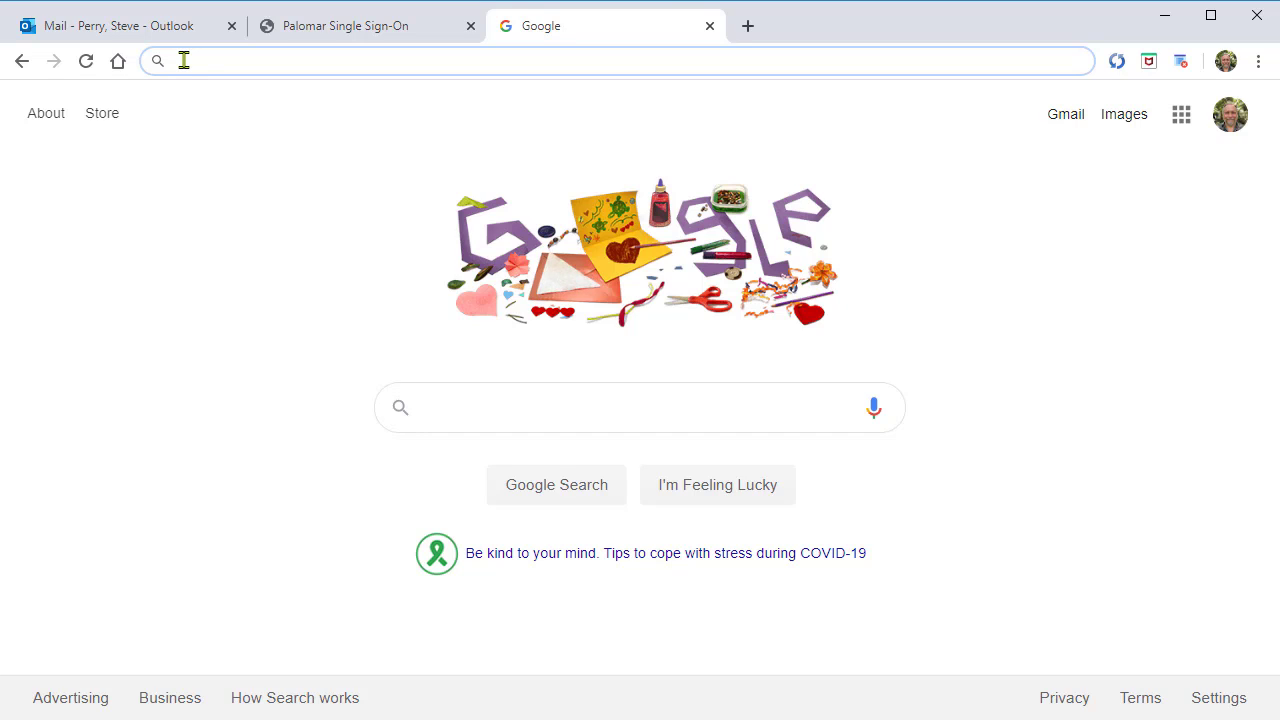
{"action": "key", "text": "ctrl+v"}
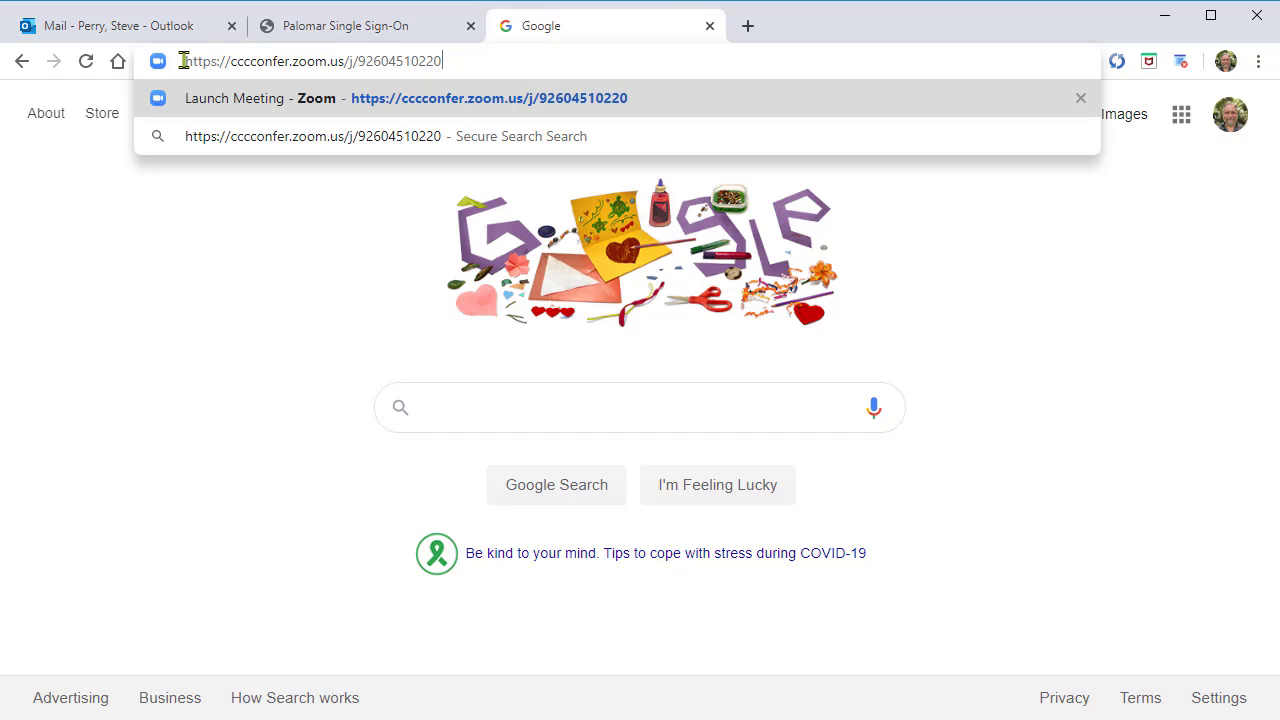
{"action": "left_click", "coordinate": [170, 231]}
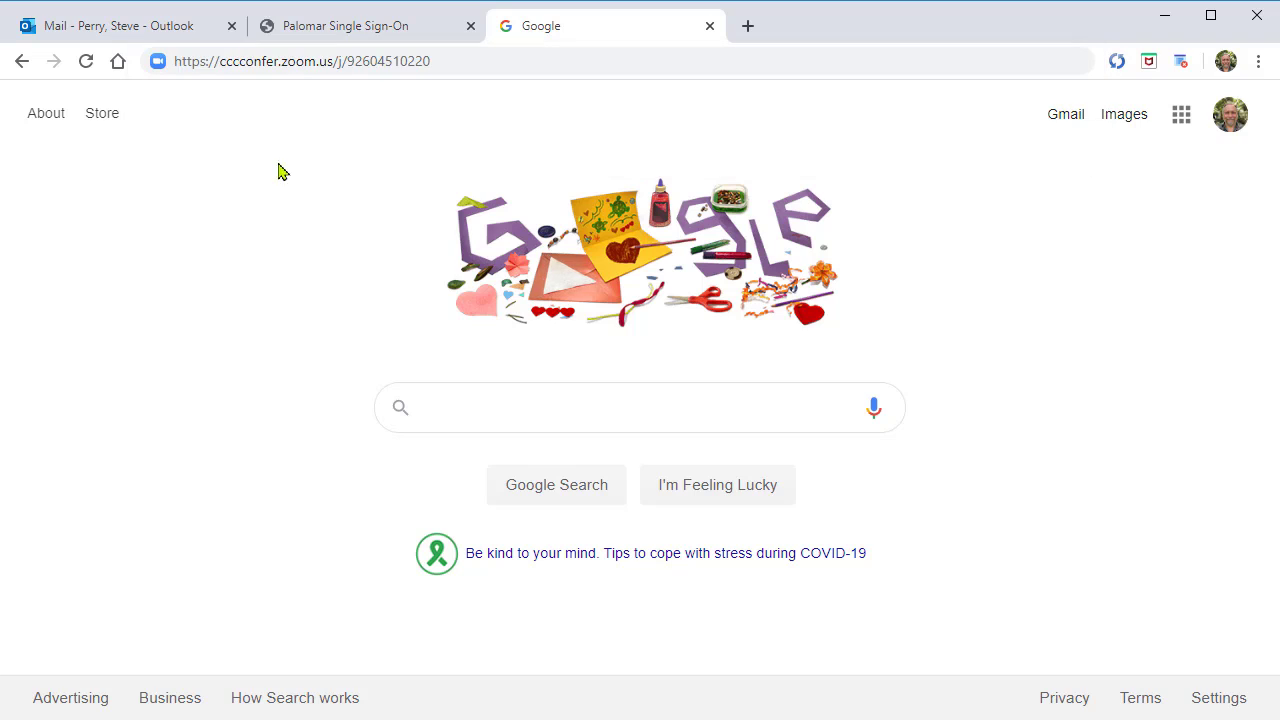
{"action": "left_click", "coordinate": [480, 62]}
{"action": "left_click", "coordinate": [480, 62]}
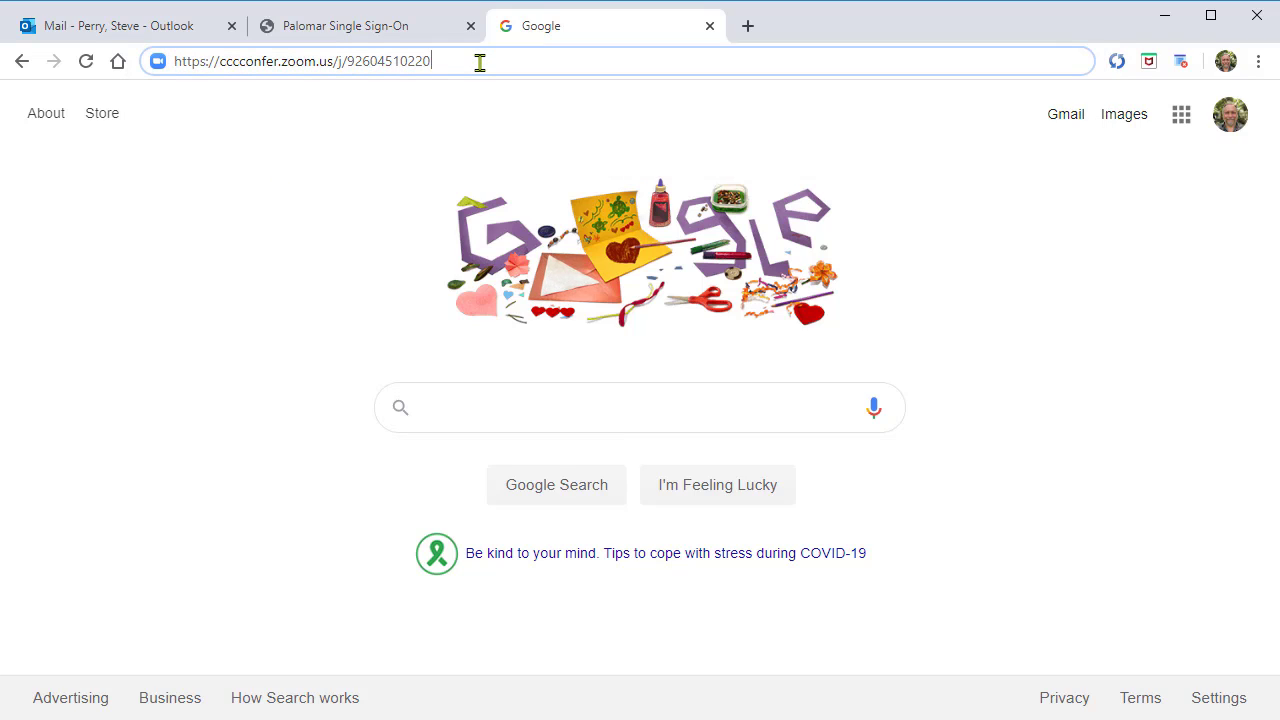
{"action": "key", "text": "Return"}
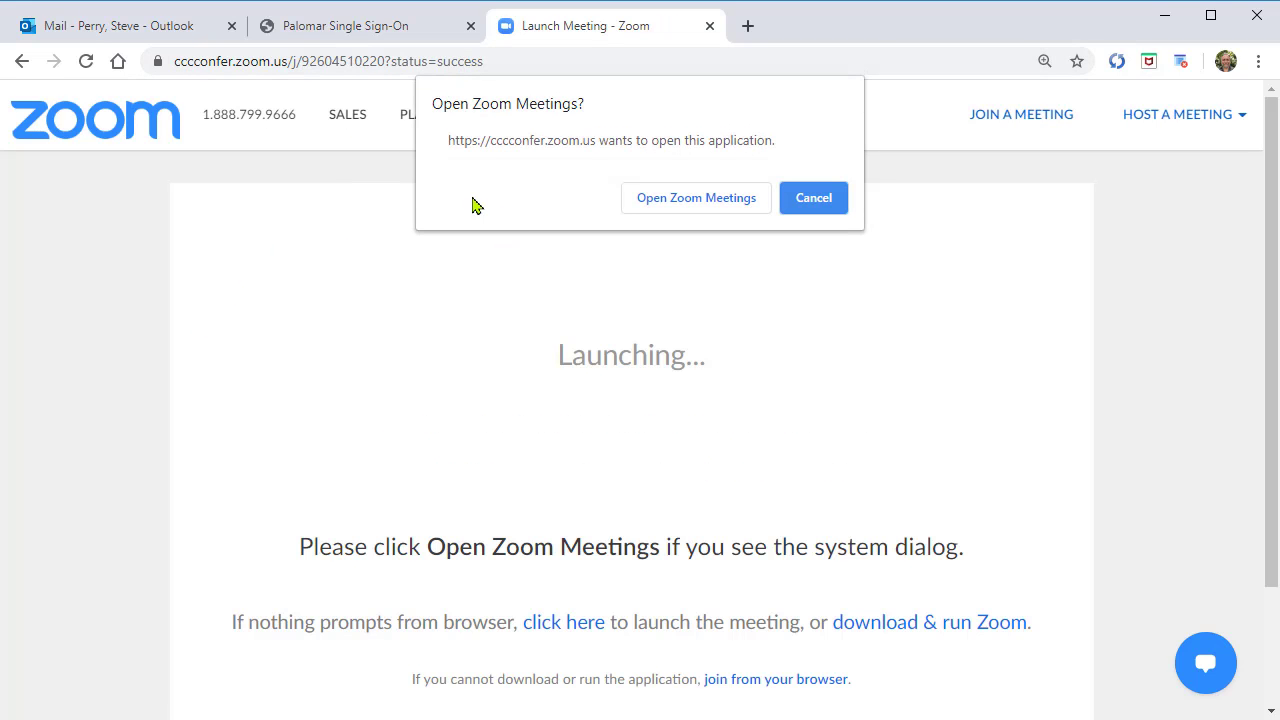
{"action": "left_click", "coordinate": [705, 199]}
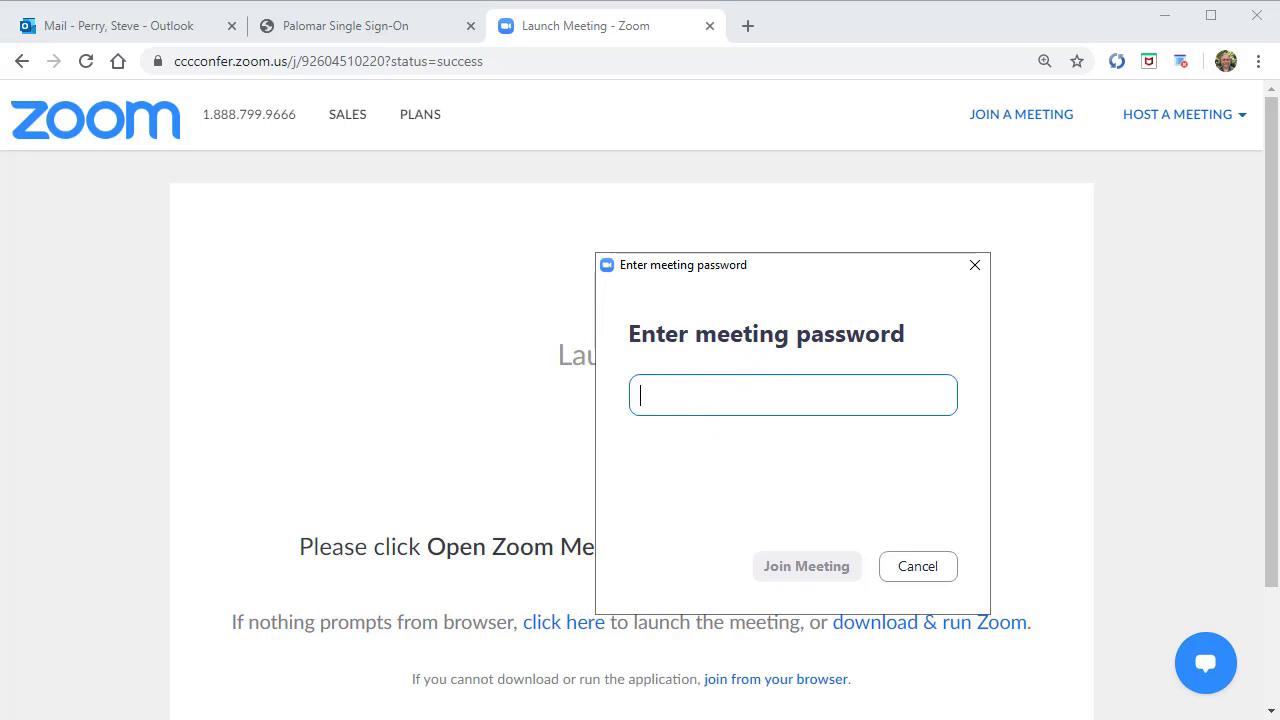
Return to the invitation email, move the Zoom password prompt aside, and copy the meeting password.
{"action": "key", "text": "alt+Tab"}
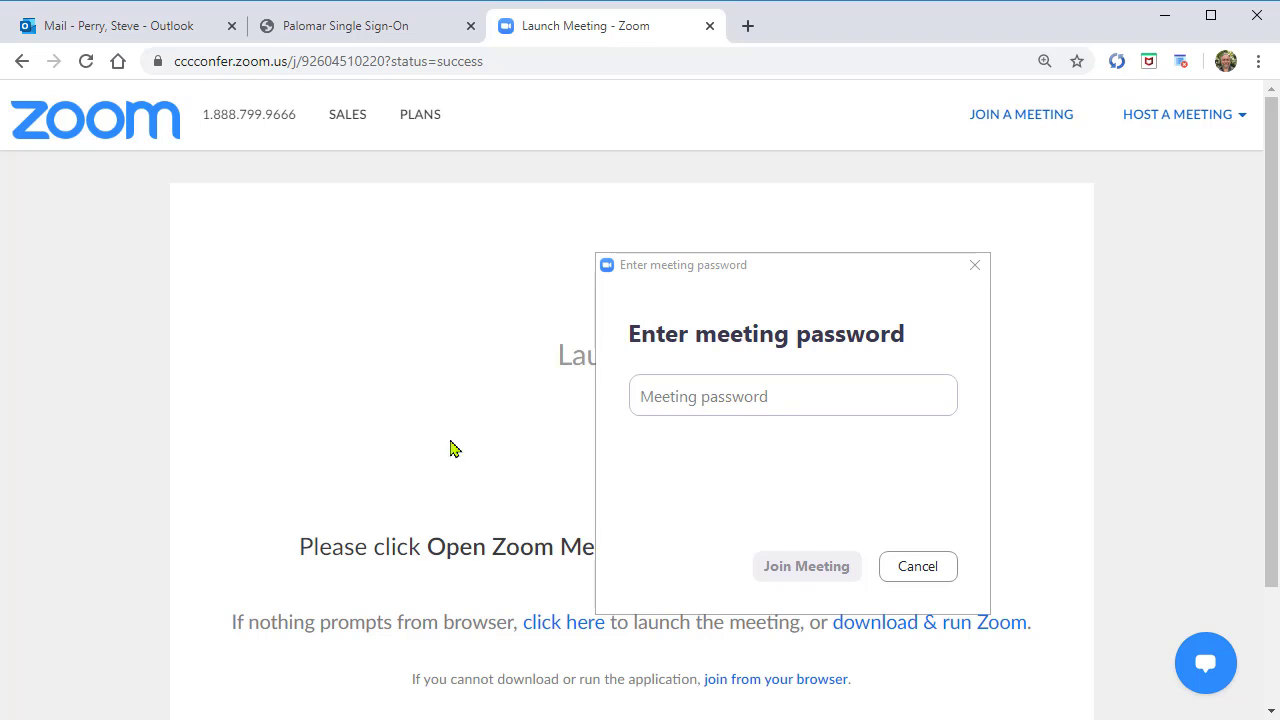
{"action": "left_click", "coordinate": [166, 26]}
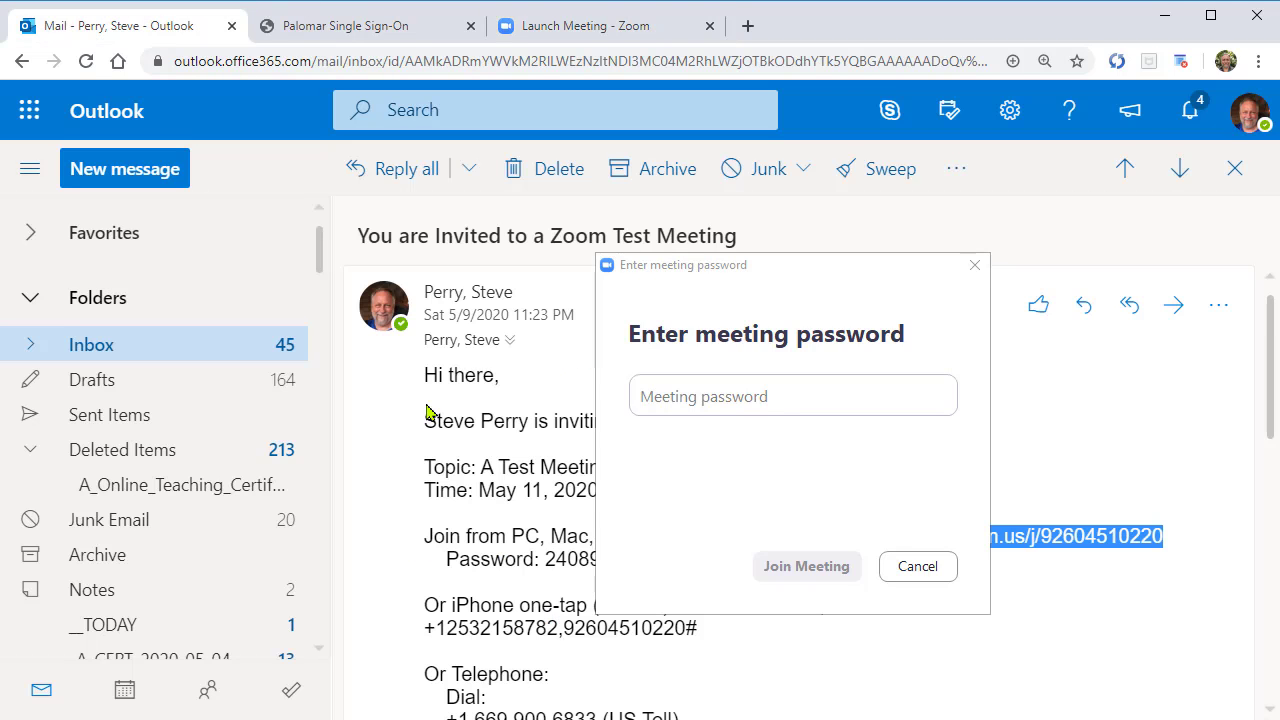
{"action": "left_click", "coordinate": [468, 562]}
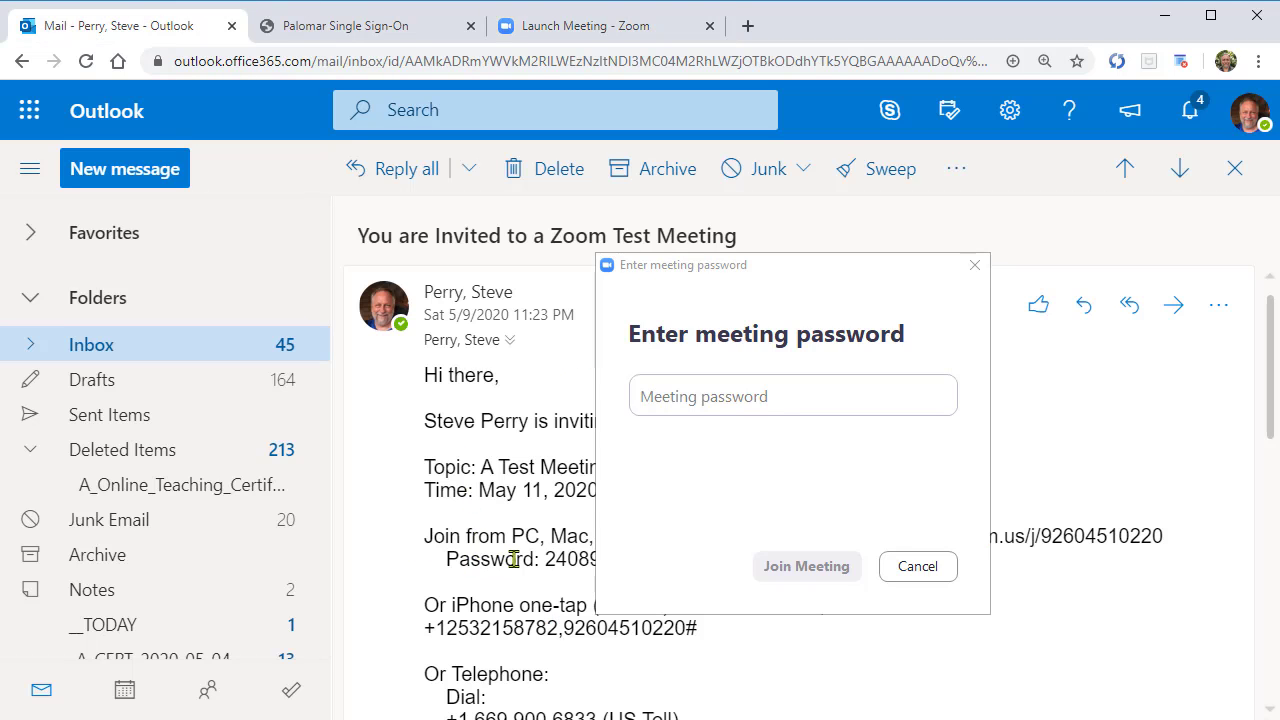
{"action": "left_click_drag", "start_coordinate": [780, 265], "coordinate": [1011, 158]}
{"action": "double_click", "coordinate": [590, 560]}
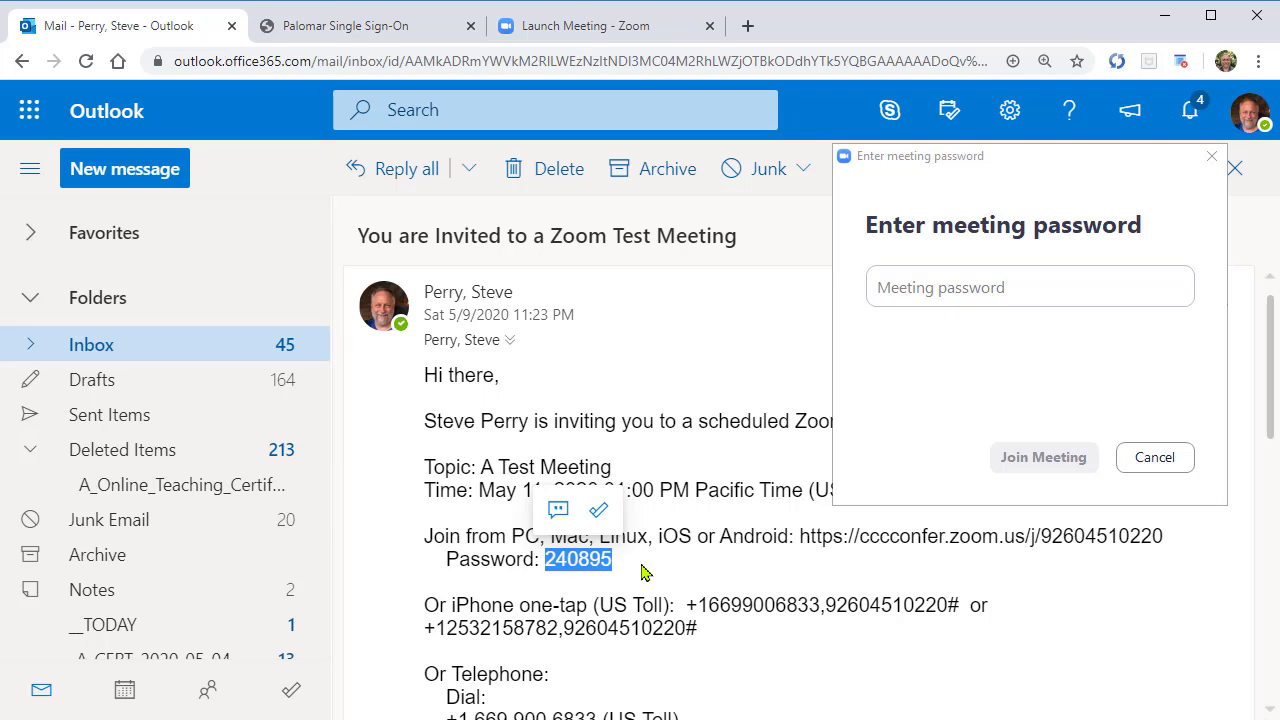
Paste the meeting password into the Zoom prompt to join the meeting, and leave it from the meeting notice.
{"action": "left_click", "coordinate": [928, 285]}
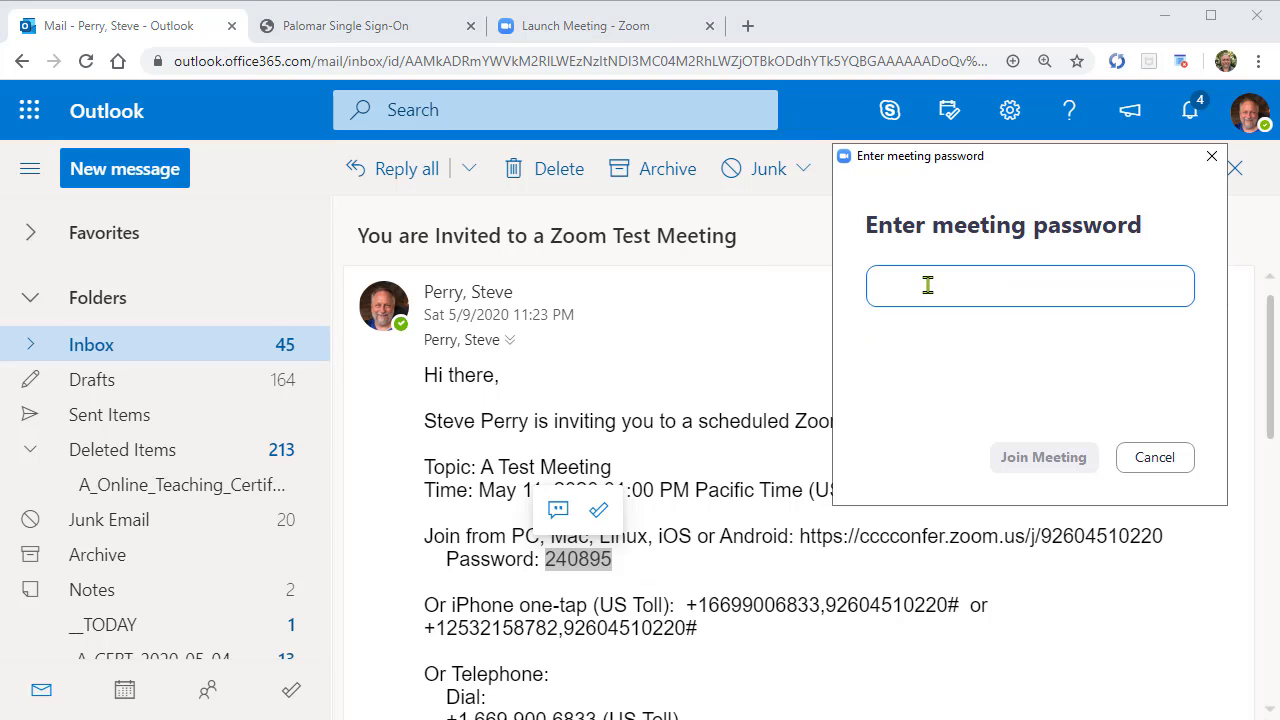
{"action": "key", "text": "ctrl+v"}
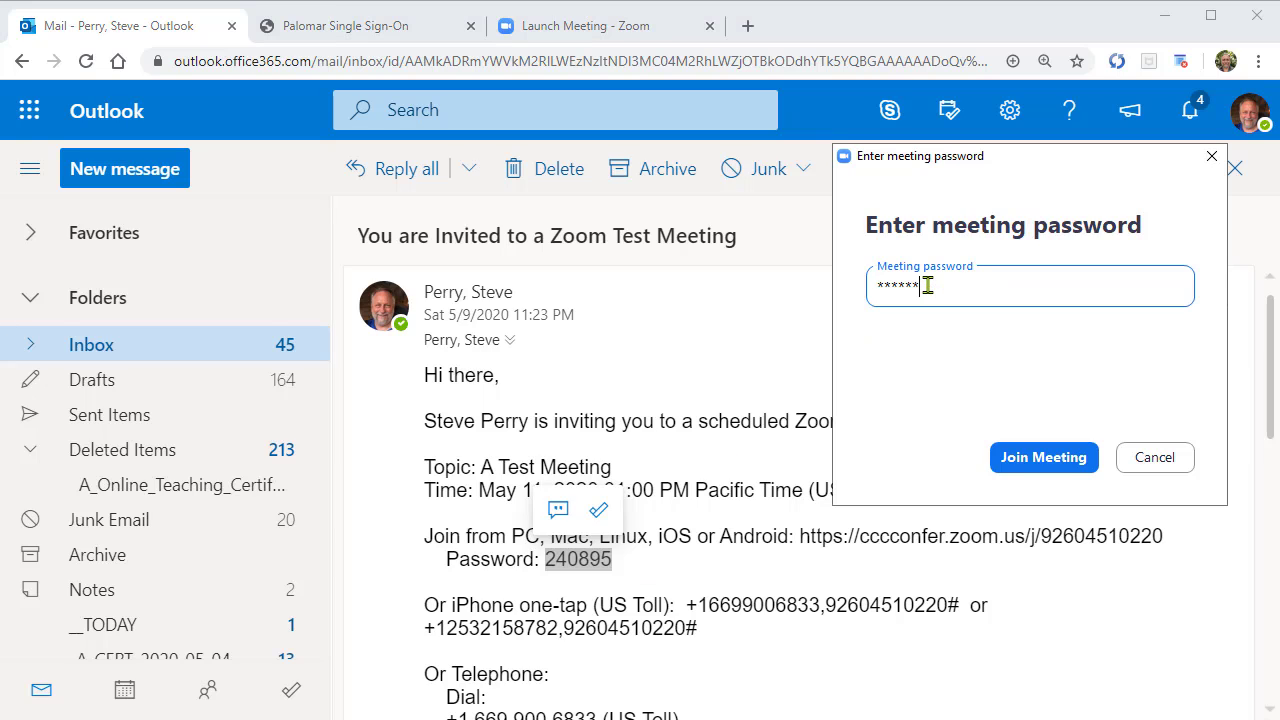
{"action": "left_click", "coordinate": [1053, 459]}
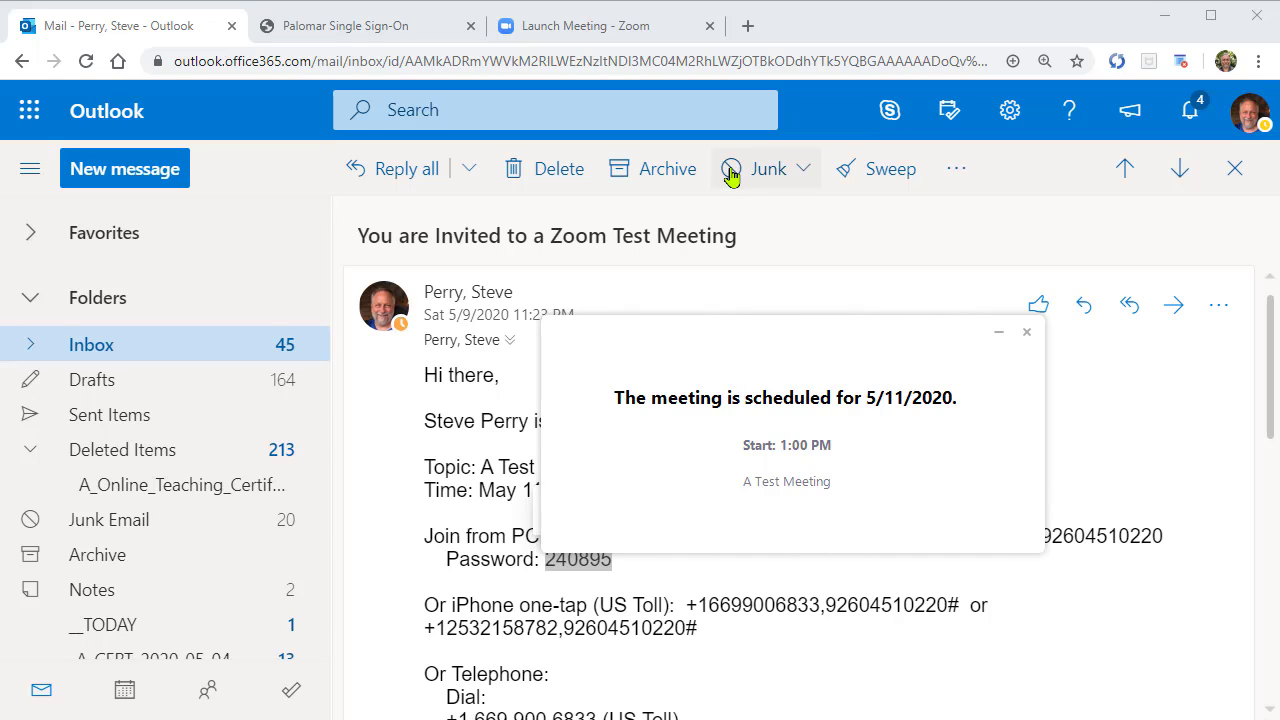
{"action": "left_click", "coordinate": [1026, 333]}
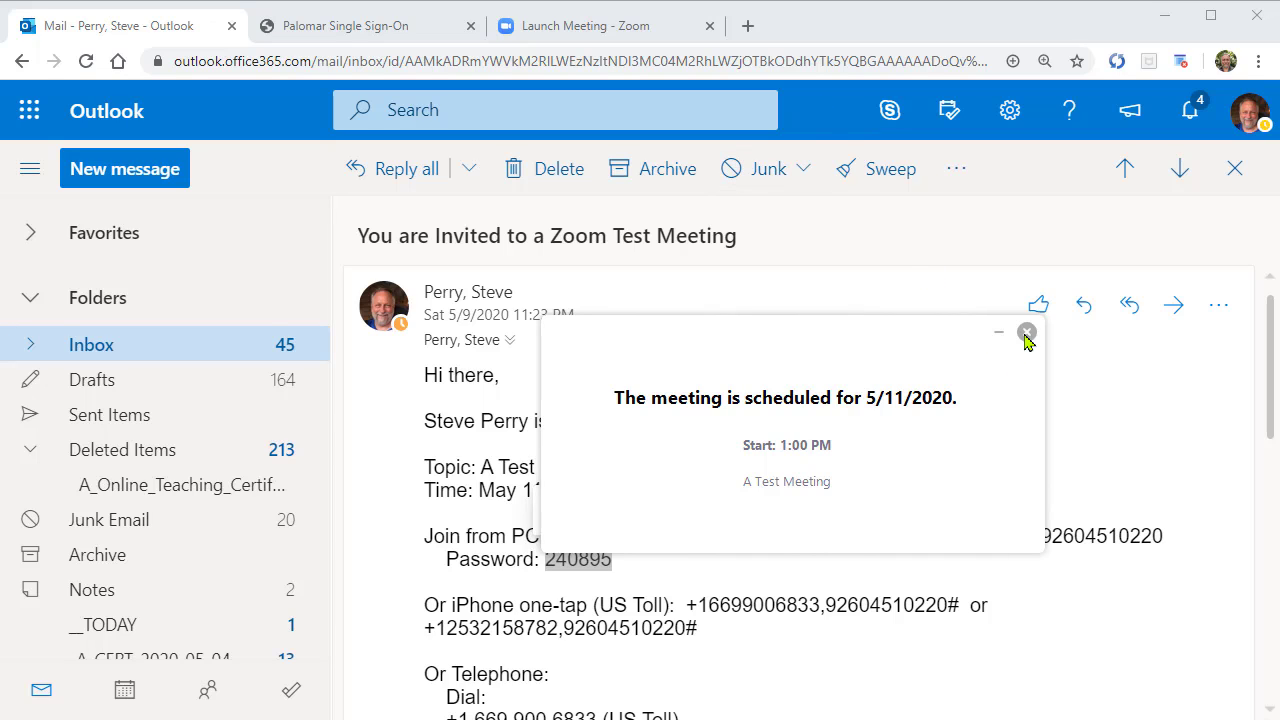
{"action": "left_click", "coordinate": [842, 505]}
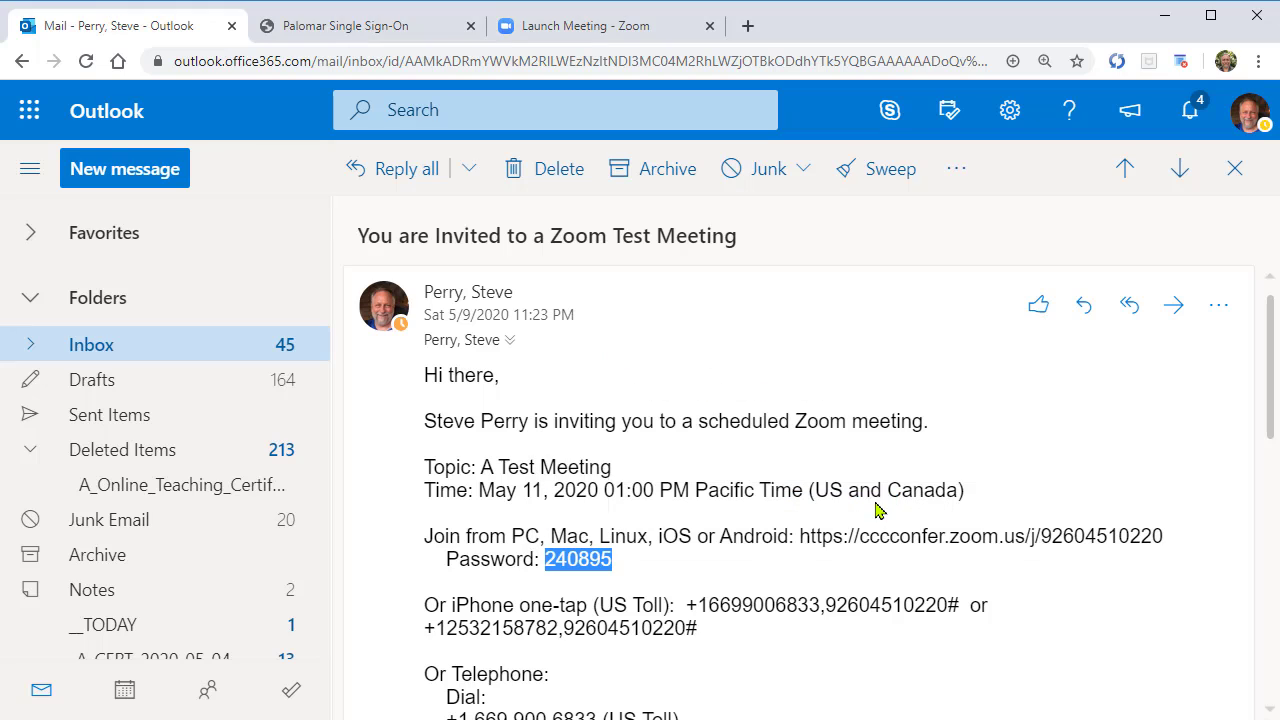
In the 3PD Portal from the Palomar Single Sign-On page, search for "canvas quiz" and open the Canvas Quizzes training.
{"action": "left_click", "coordinate": [396, 27]}
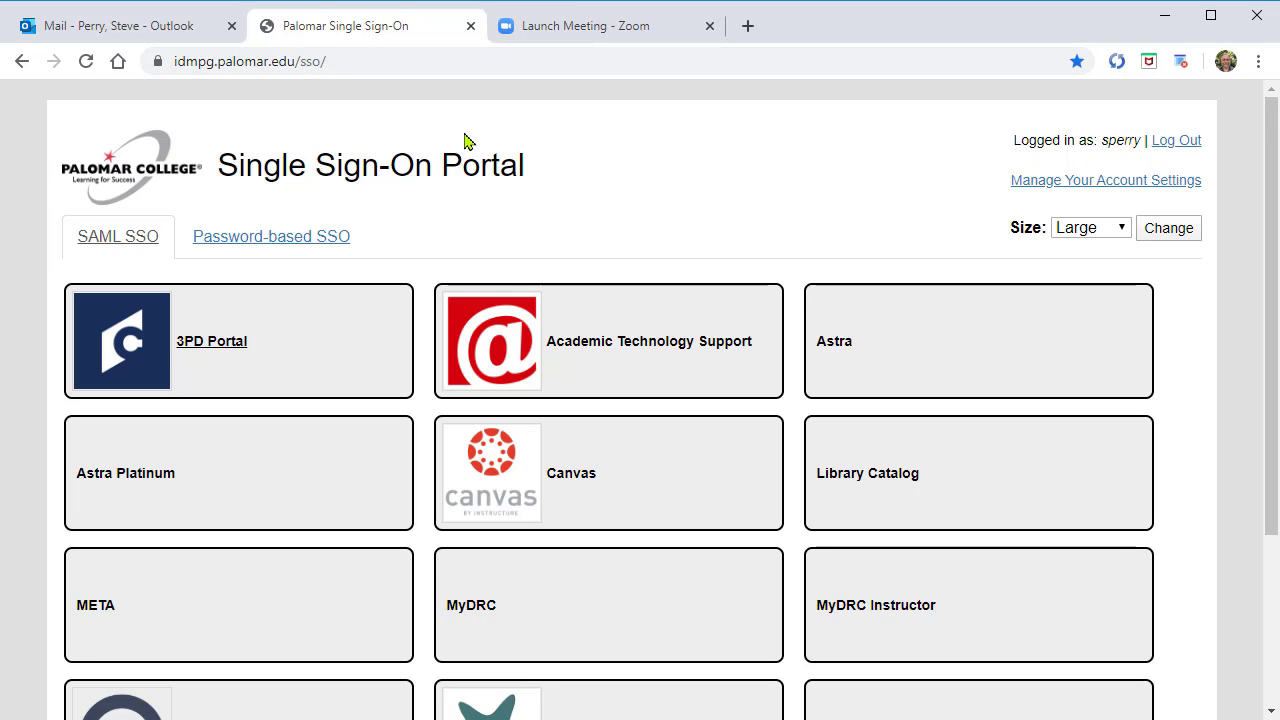
{"action": "left_click", "coordinate": [216, 351]}
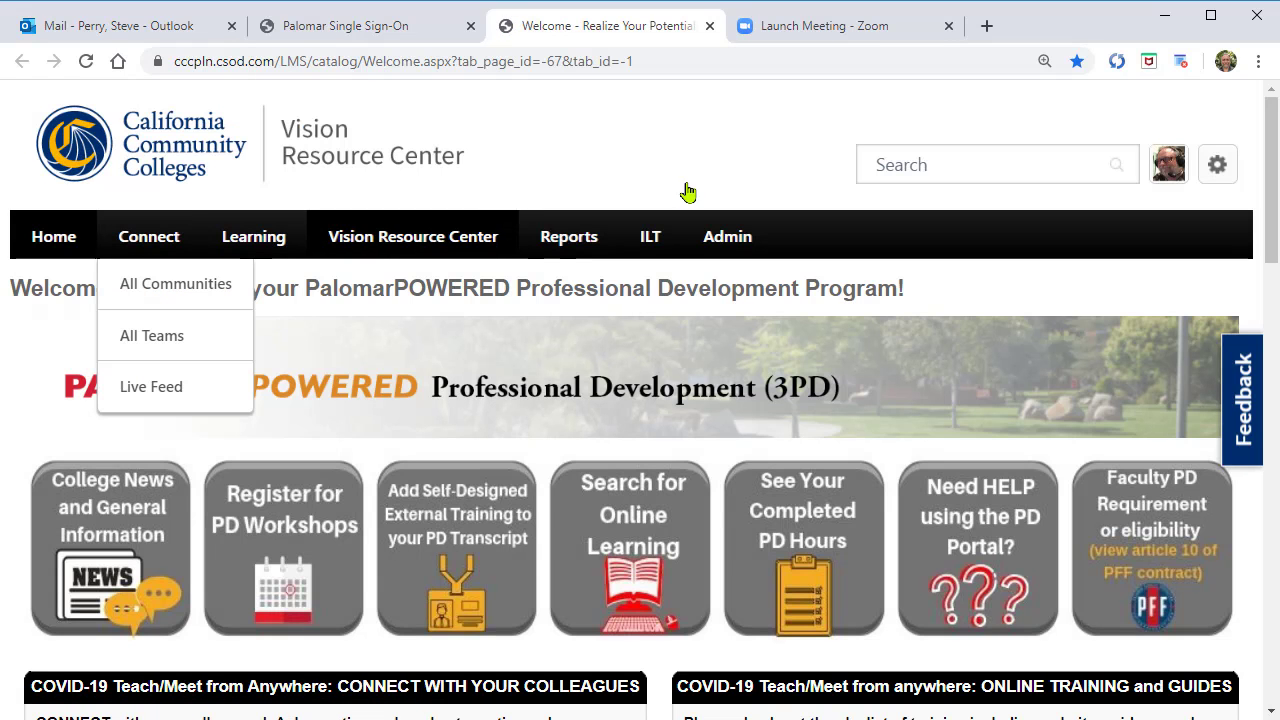
{"action": "left_click", "coordinate": [902, 168]}
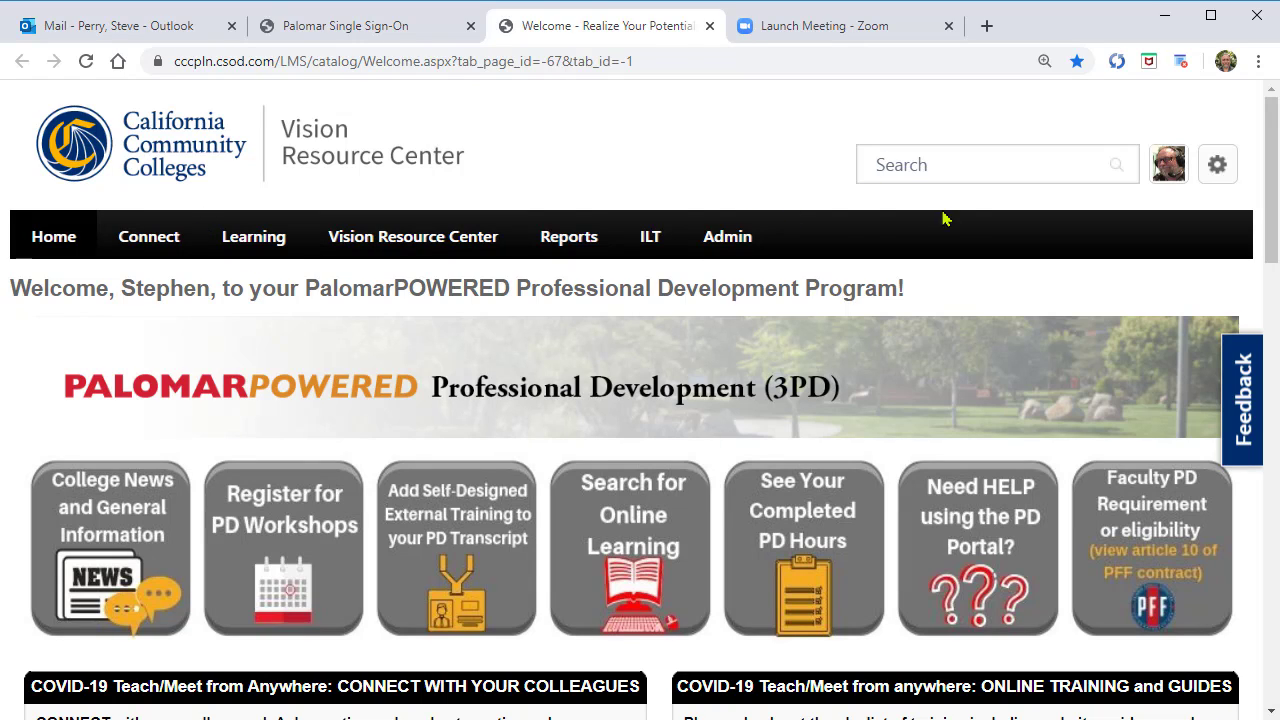
{"action": "type", "text": "can"}
{"action": "type", "text": "v"}
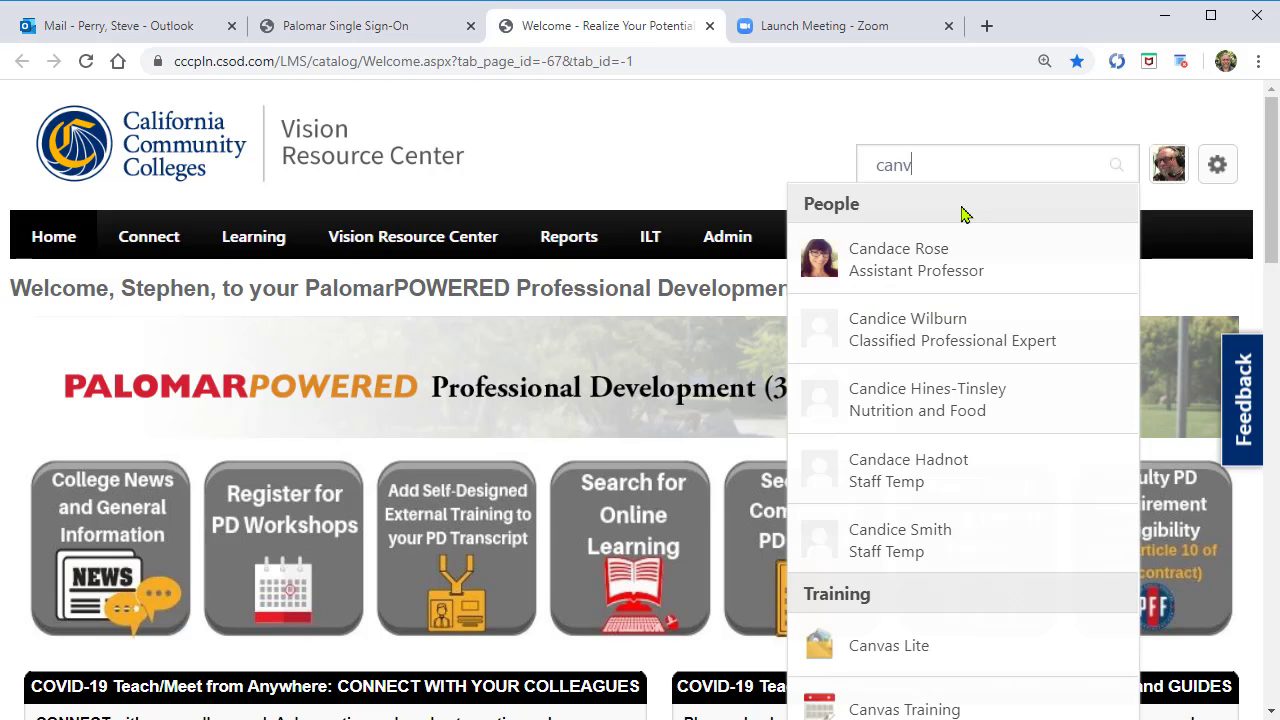
{"action": "type", "text": "as quiz"}
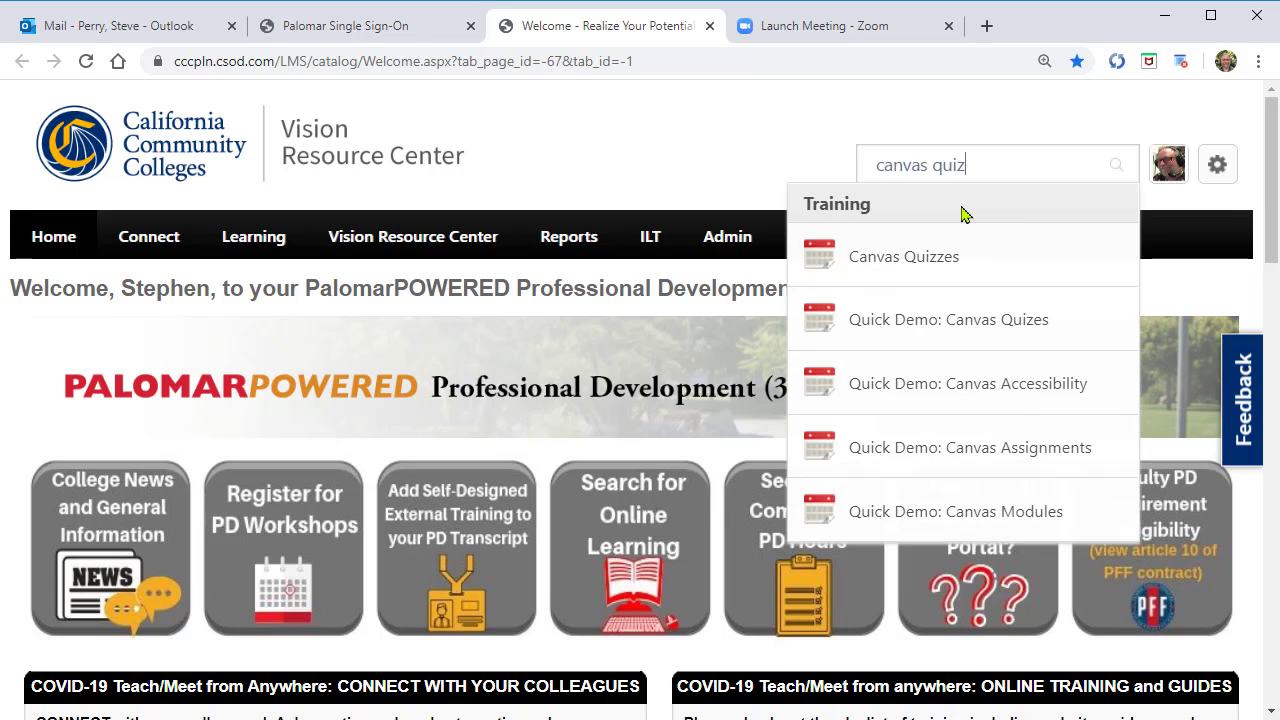
{"action": "left_click", "coordinate": [950, 262]}
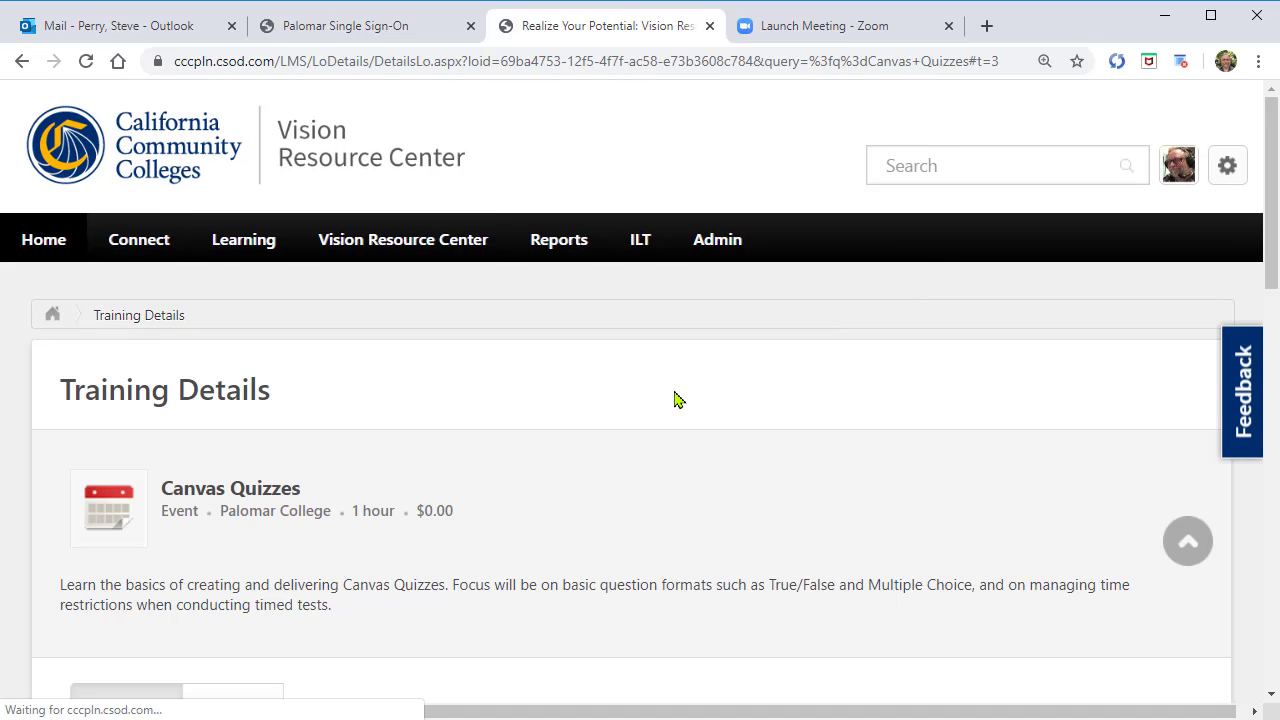
Copy the Zoom meeting link from the location of the 6/2/2020 Canvas Quizzes session.
{"action": "scroll", "coordinate": [676, 400], "scroll_direction": "down", "scroll_amount": 5}
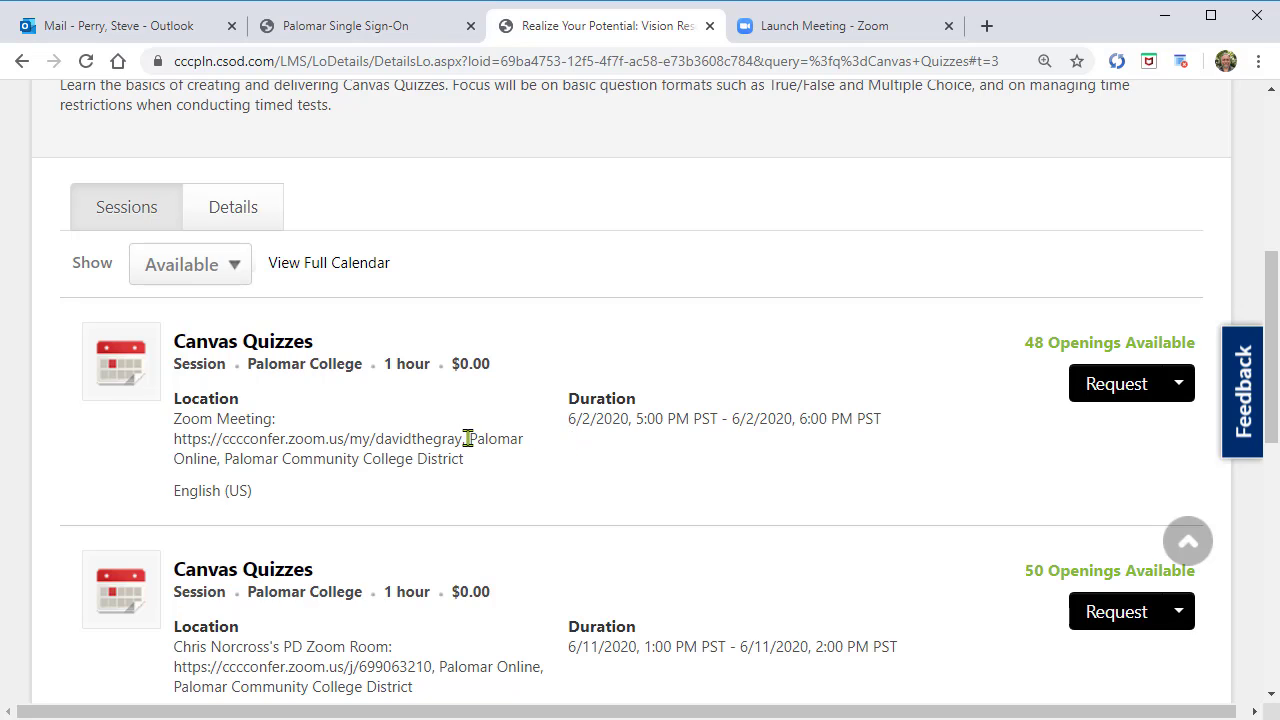
{"action": "left_click_drag", "start_coordinate": [461, 438], "coordinate": [174, 442]}
{"action": "key", "text": "ctrl+c"}
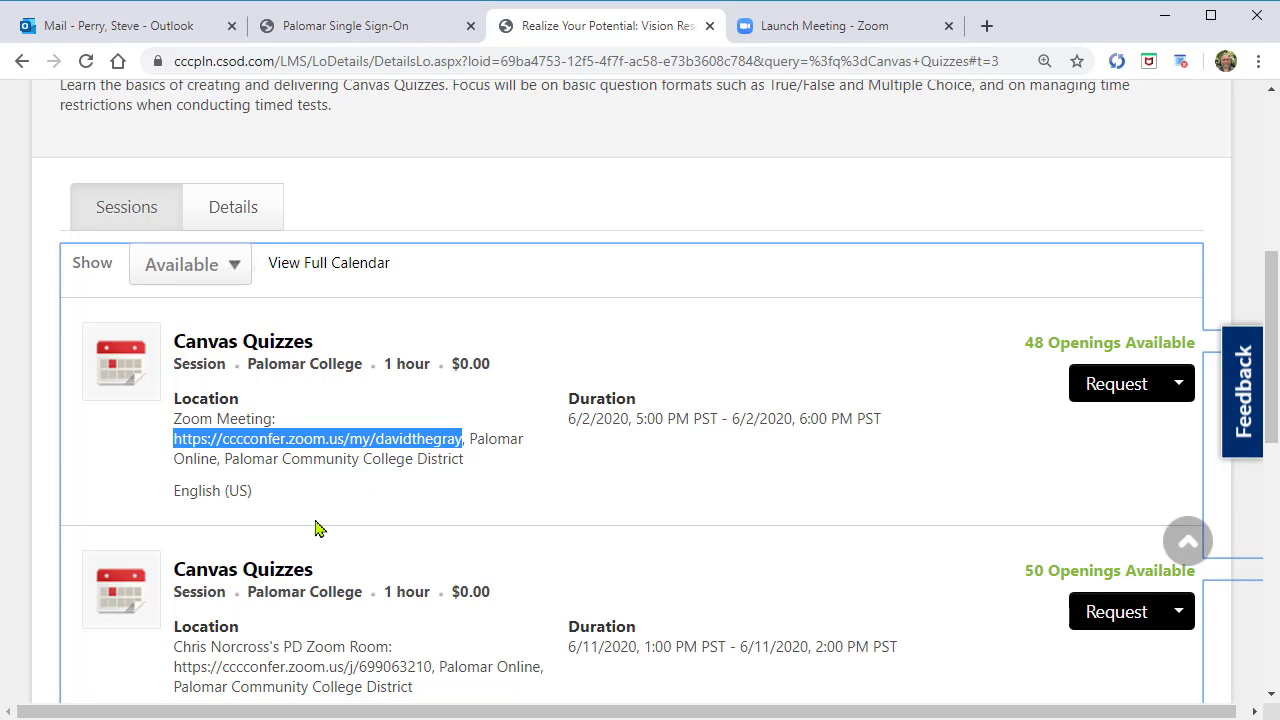
Launch the copied session link in Zoom Meetings from the Launch Meeting browser tab, and leave the meeting.
{"action": "left_click", "coordinate": [852, 34]}
{"action": "left_click", "coordinate": [595, 67]}
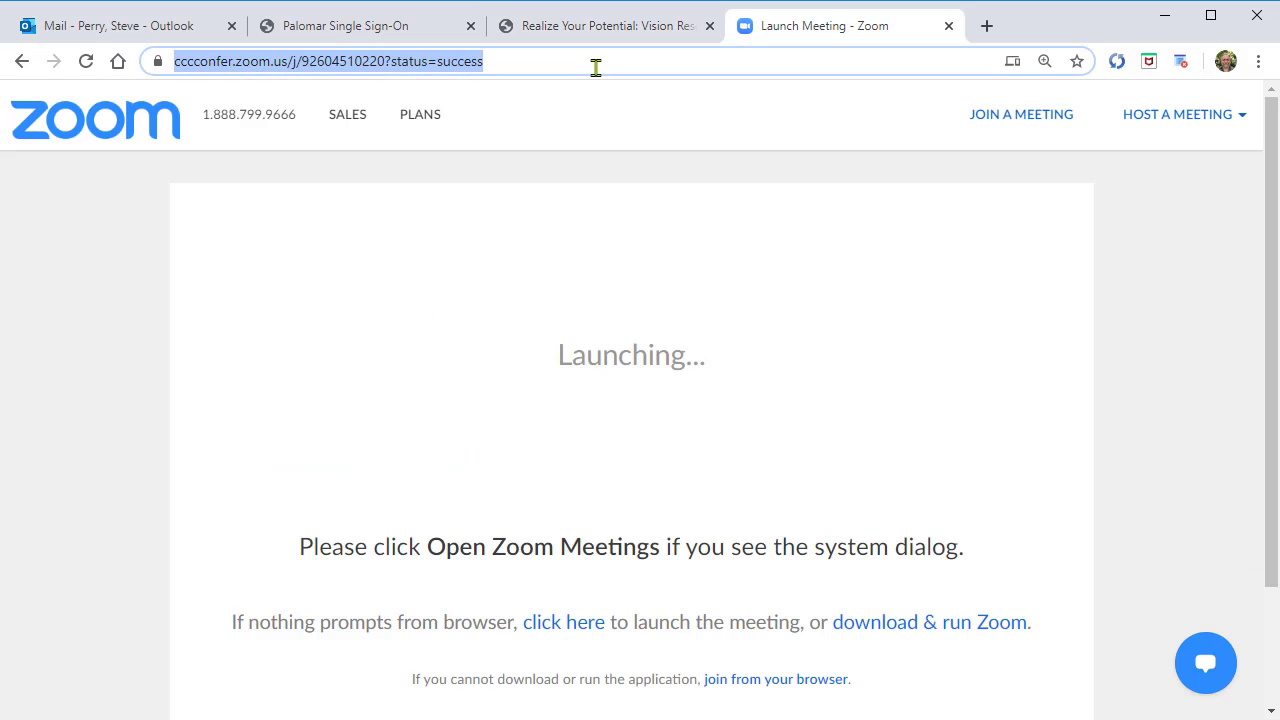
{"action": "key", "text": "BackSpace"}
{"action": "key", "text": "ctrl+v"}
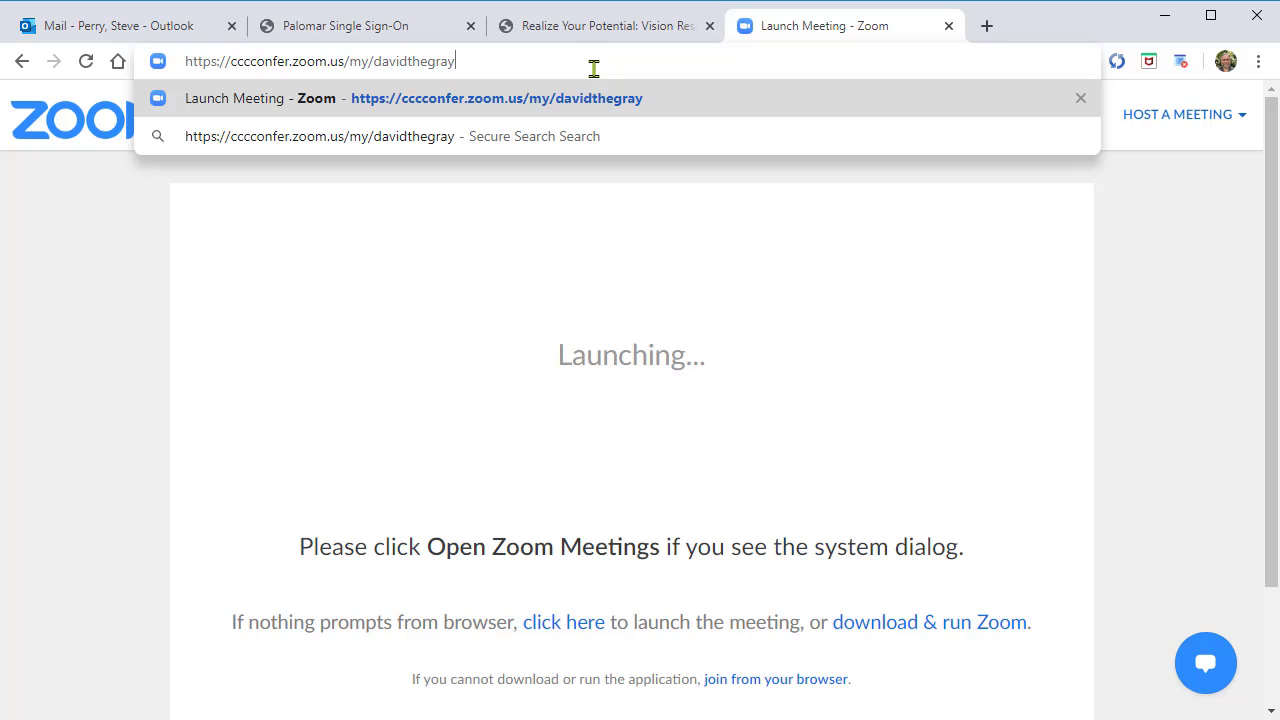
{"action": "key", "text": "Return"}
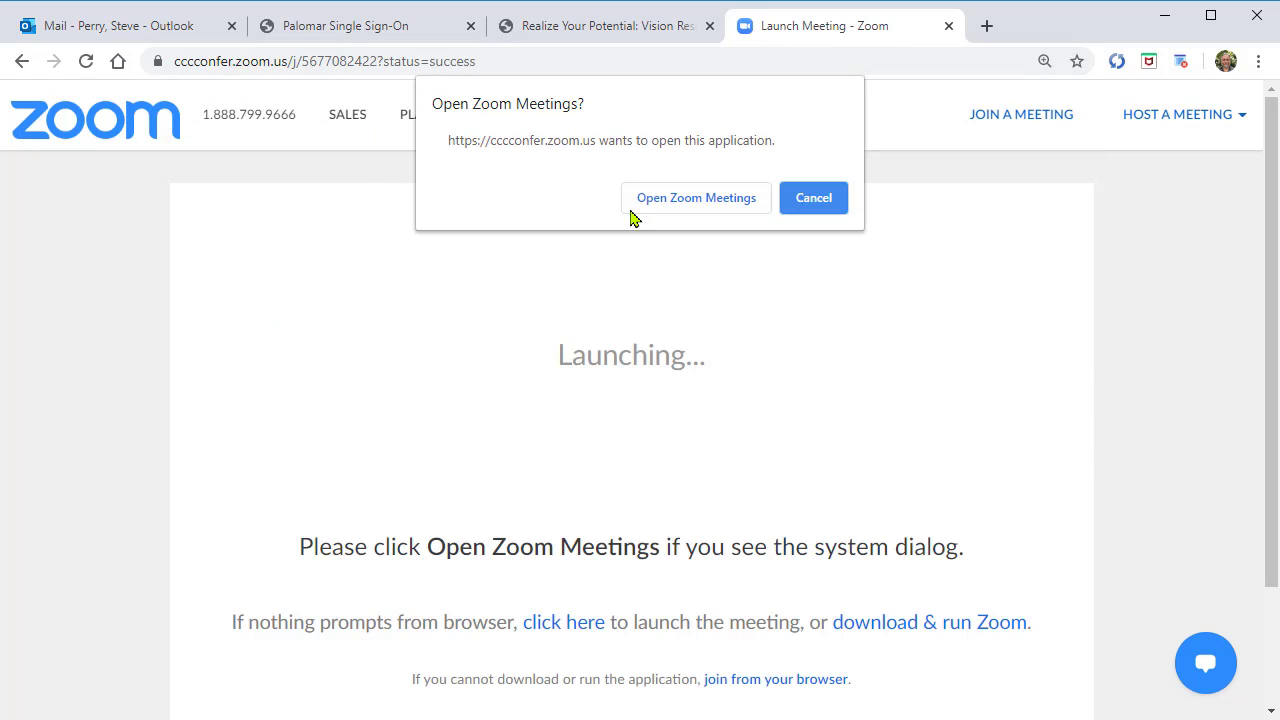
{"action": "left_click", "coordinate": [678, 199]}
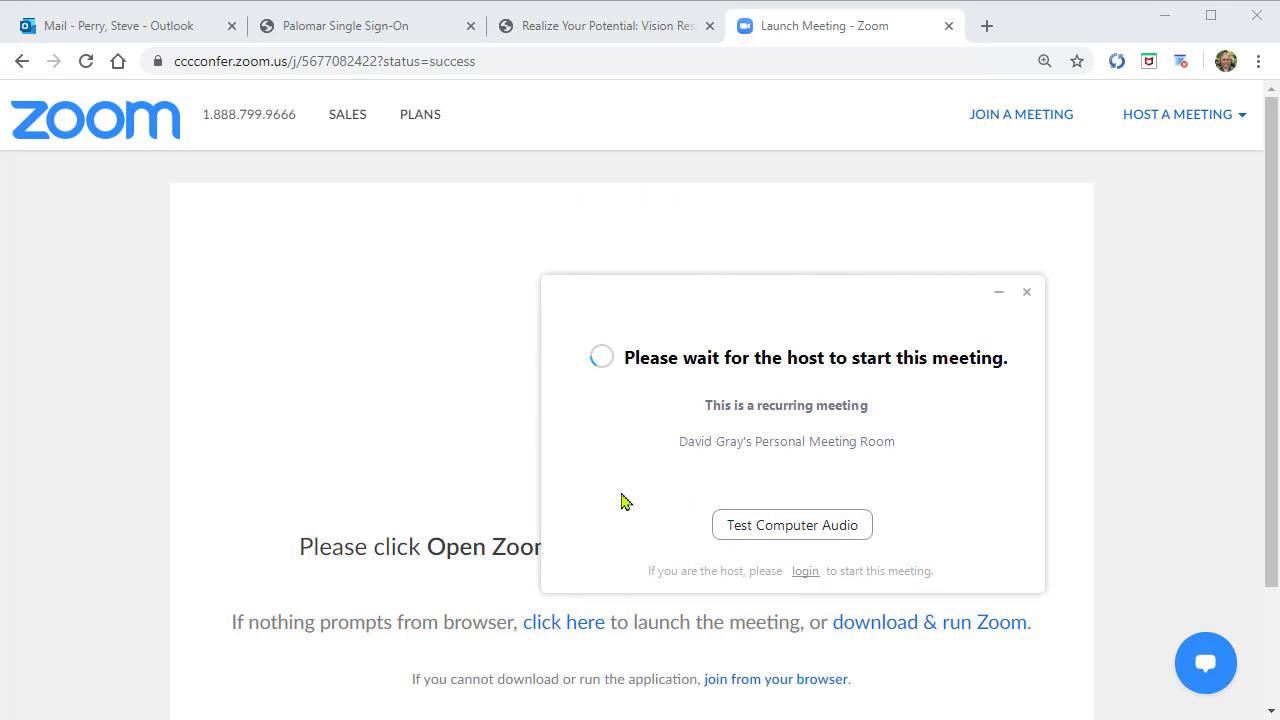
{"action": "left_click", "coordinate": [1027, 292]}
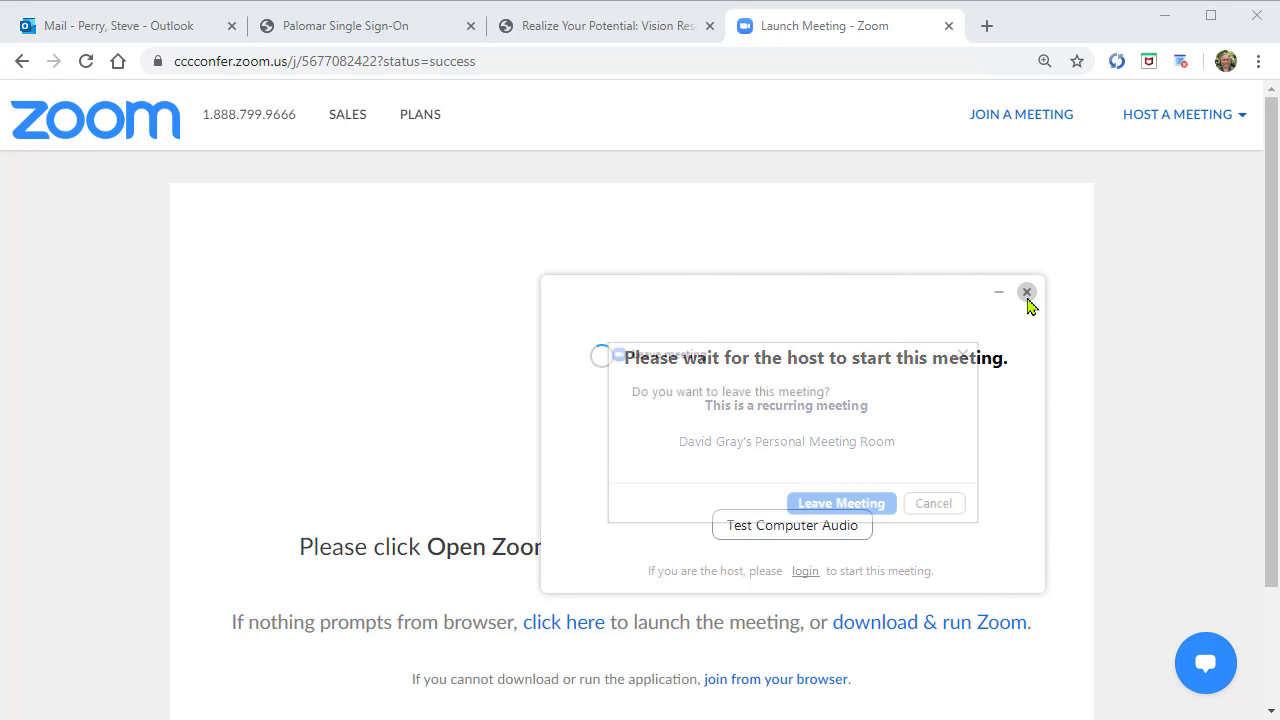
{"action": "left_click", "coordinate": [842, 505]}
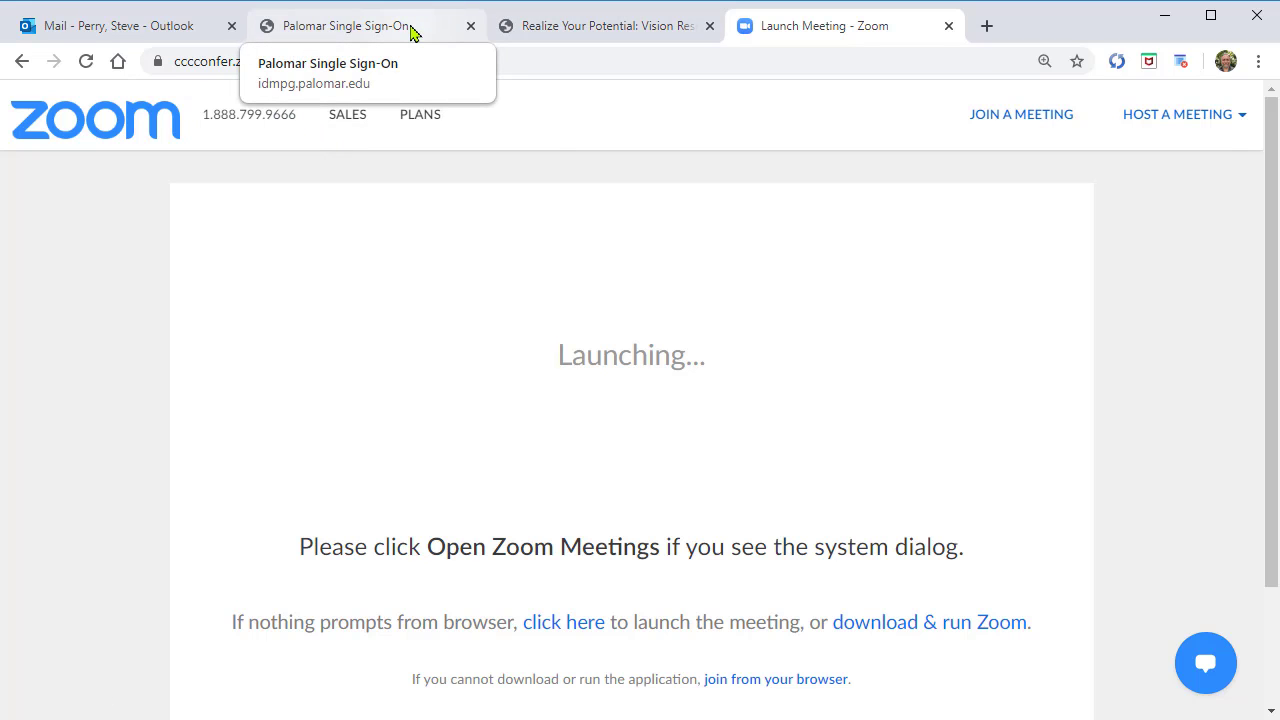
In the Outlook mail tab, select and copy the entire "You are Invited to a Zoom Test Meeting" email.
{"action": "left_click", "coordinate": [195, 30]}
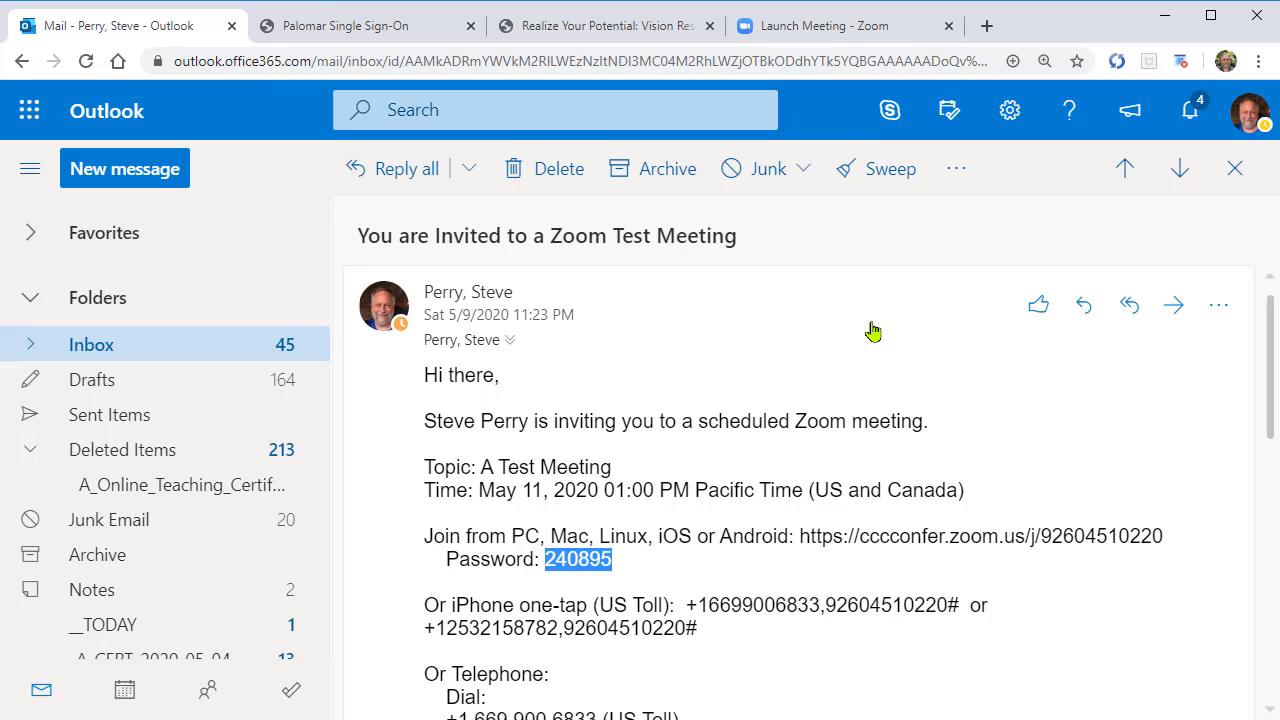
{"action": "left_click", "coordinate": [970, 410]}
{"action": "scroll", "coordinate": [1037, 417], "scroll_direction": "down", "scroll_amount": 2}
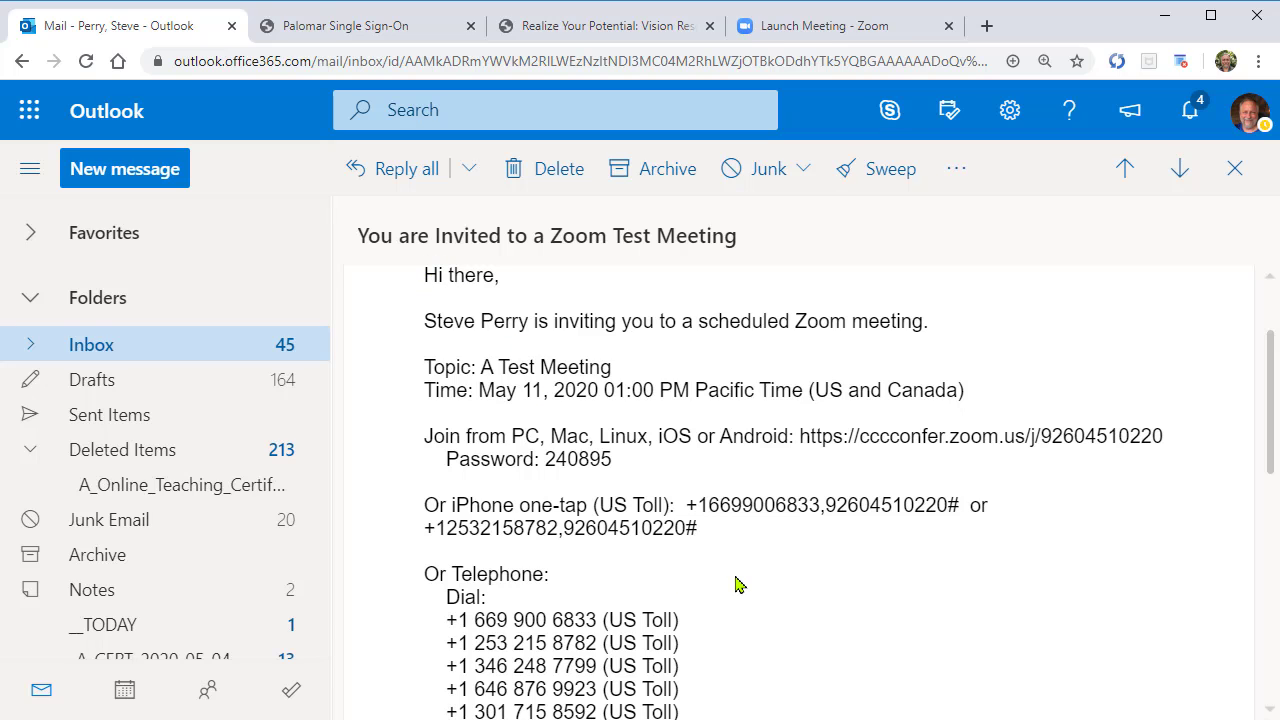
{"action": "key", "text": "ctrl+a"}
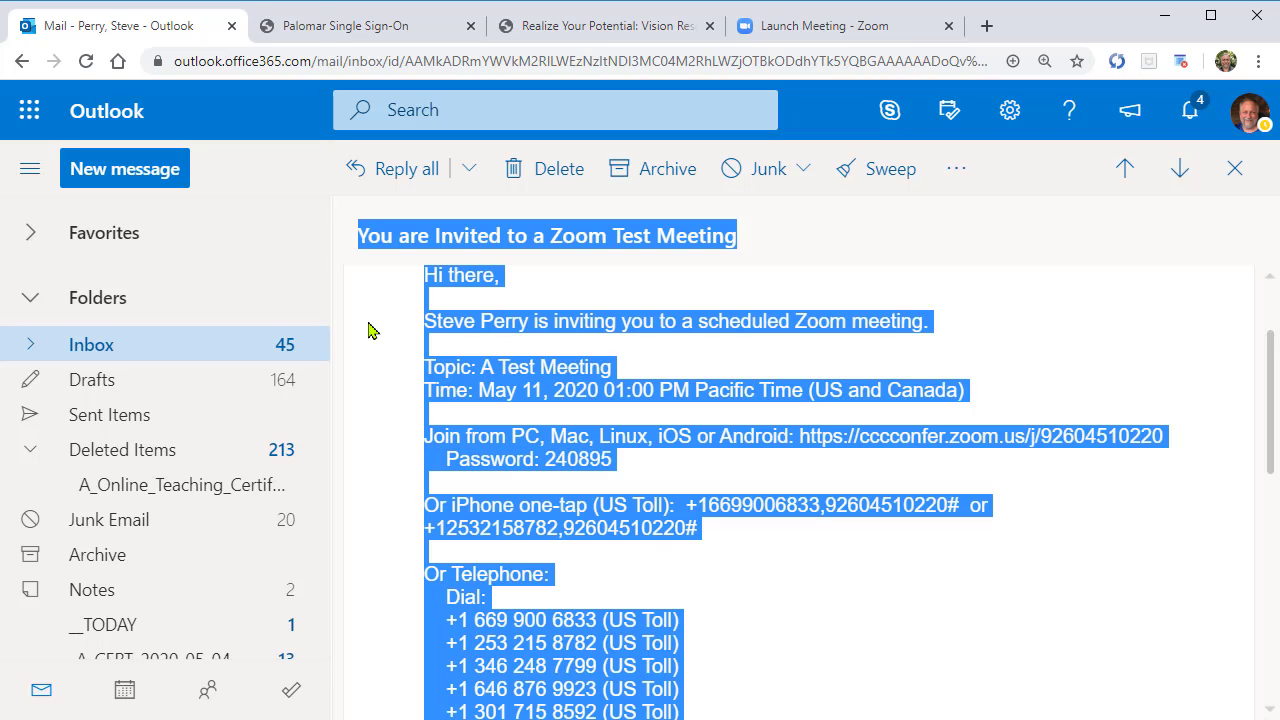
Start a new email message and paste the copied invitation text into its subject.
{"action": "left_click", "coordinate": [157, 169]}
{"action": "left_click", "coordinate": [475, 455]}
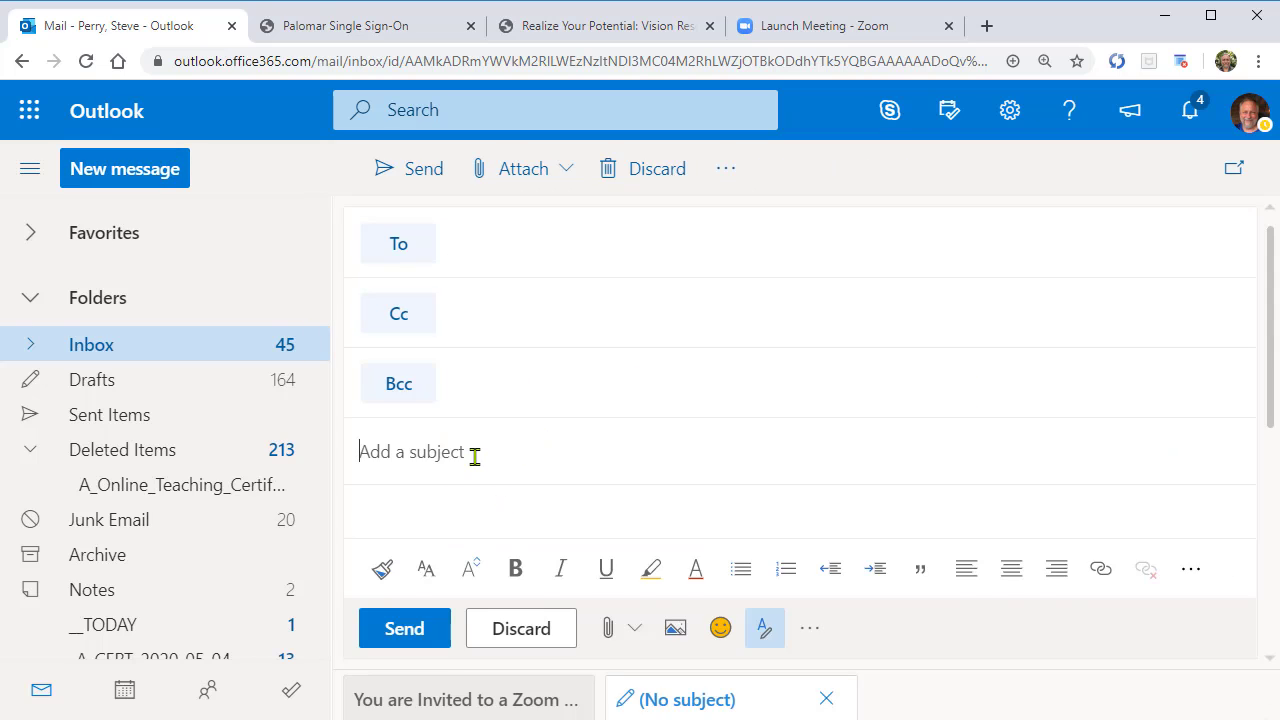
{"action": "key", "text": "ctrl+v"}
{"action": "scroll", "coordinate": [629, 511], "scroll_direction": "down", "scroll_amount": 2}
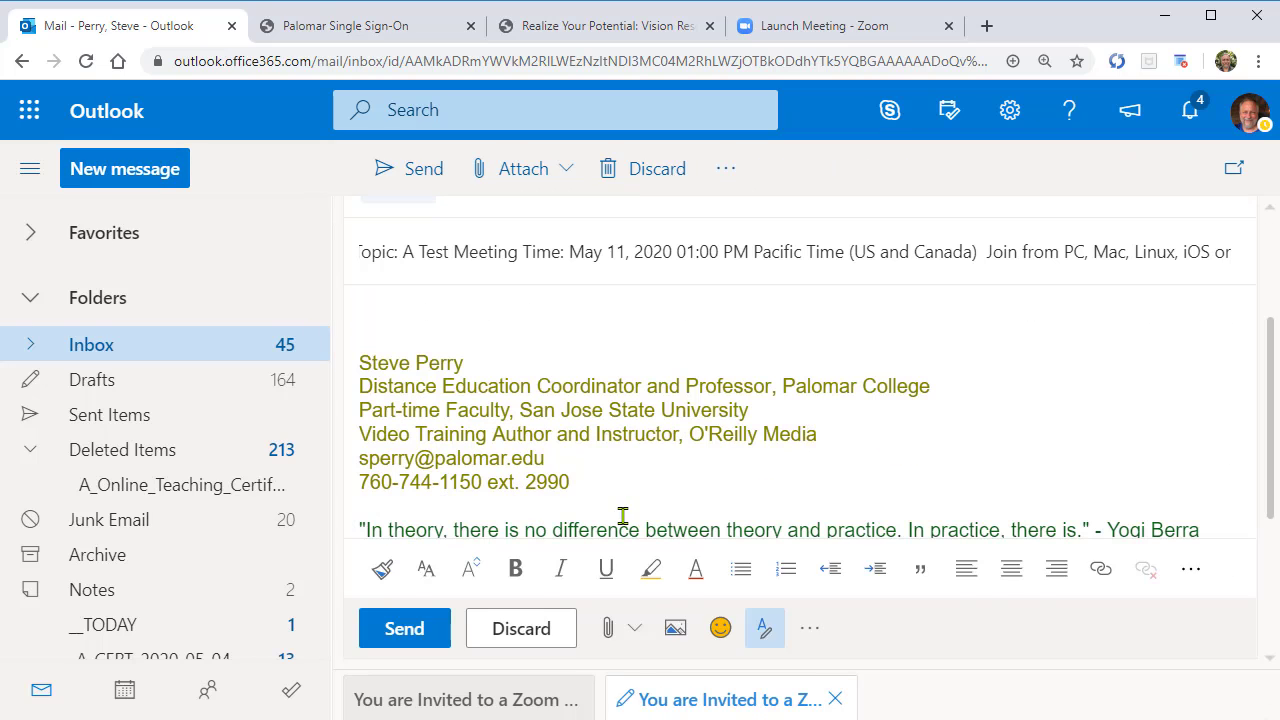
{"action": "left_click", "coordinate": [945, 700]}
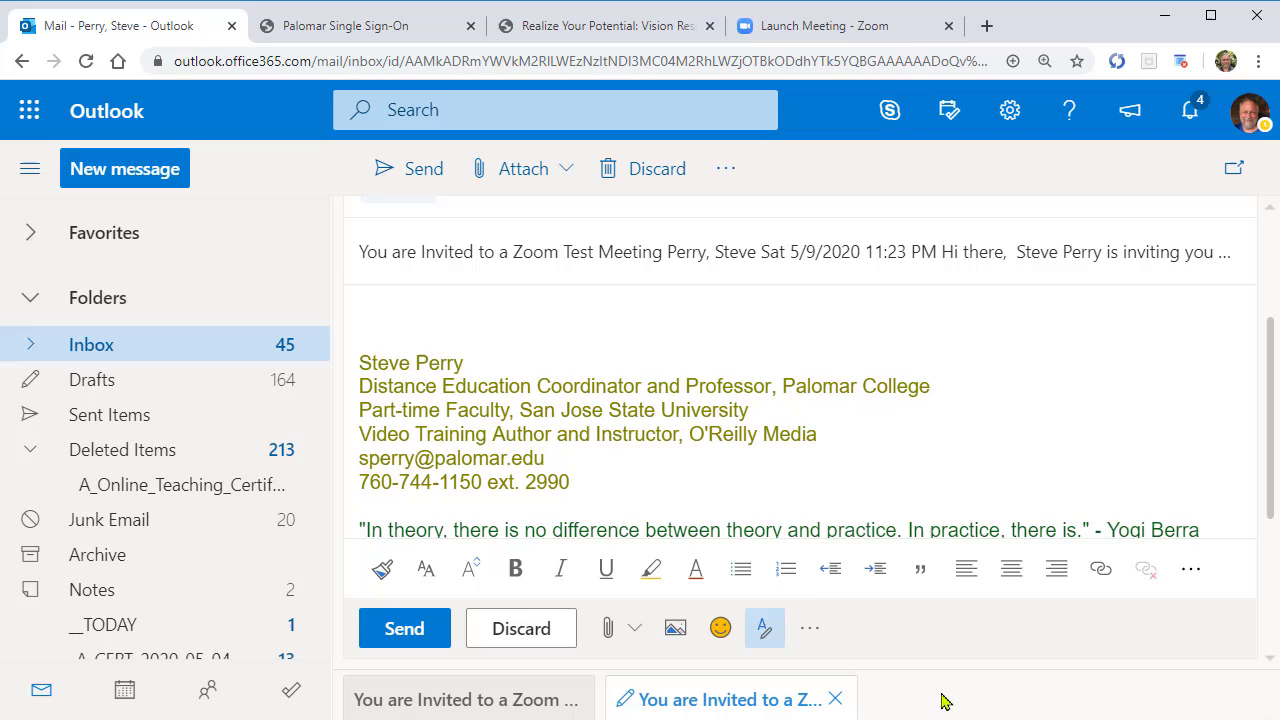
Paste the copied Zoom invitation into the message body above the signature.
{"action": "left_click", "coordinate": [723, 340]}
{"action": "key", "text": "ctrl+v"}
{"action": "scroll", "coordinate": [1034, 338], "scroll_direction": "up", "scroll_amount": 2}
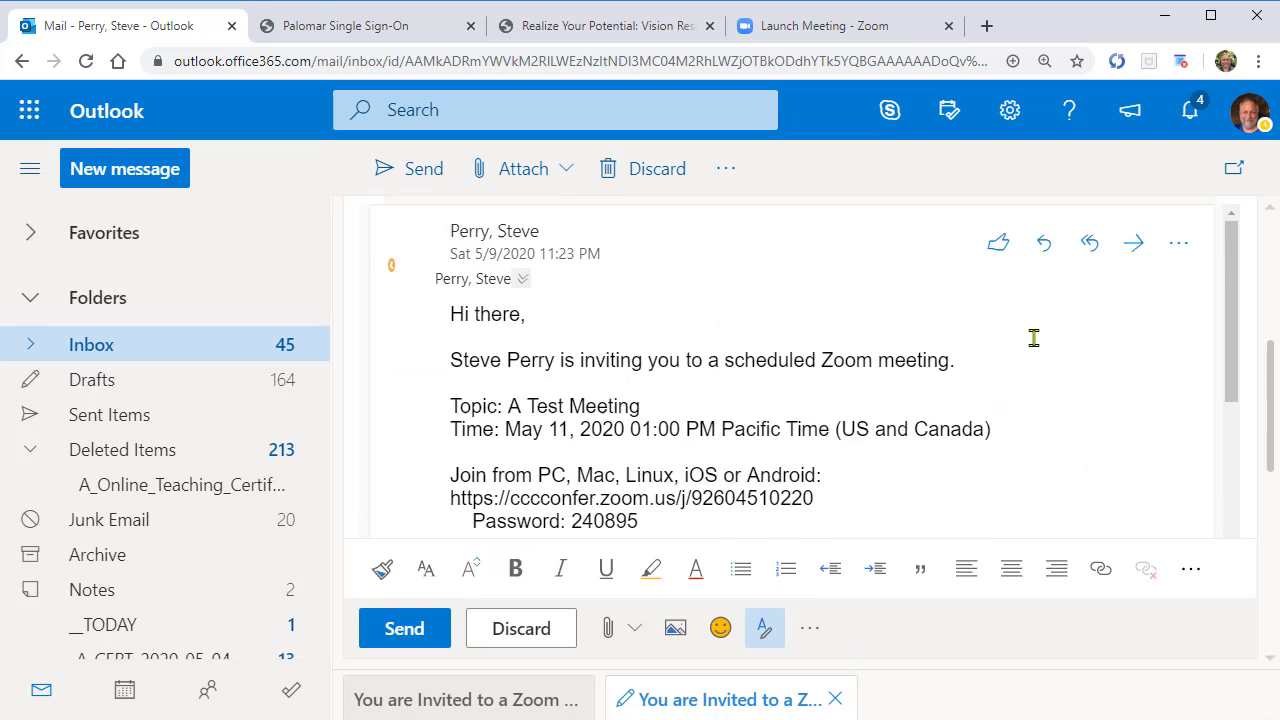
{"action": "scroll", "coordinate": [1015, 372], "scroll_direction": "down", "scroll_amount": 3}
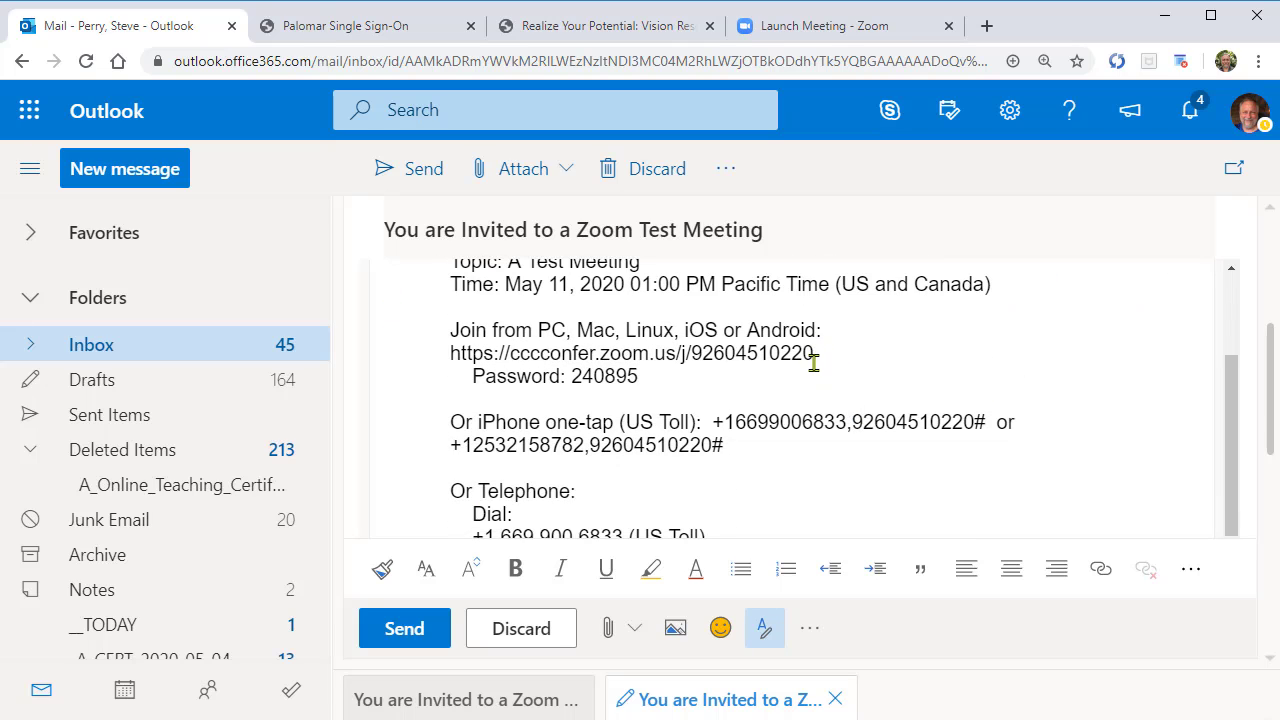
Turn the Zoom meeting URL in the message body into a live hyperlink and remove its link preview card.
{"action": "key", "text": "Return"}
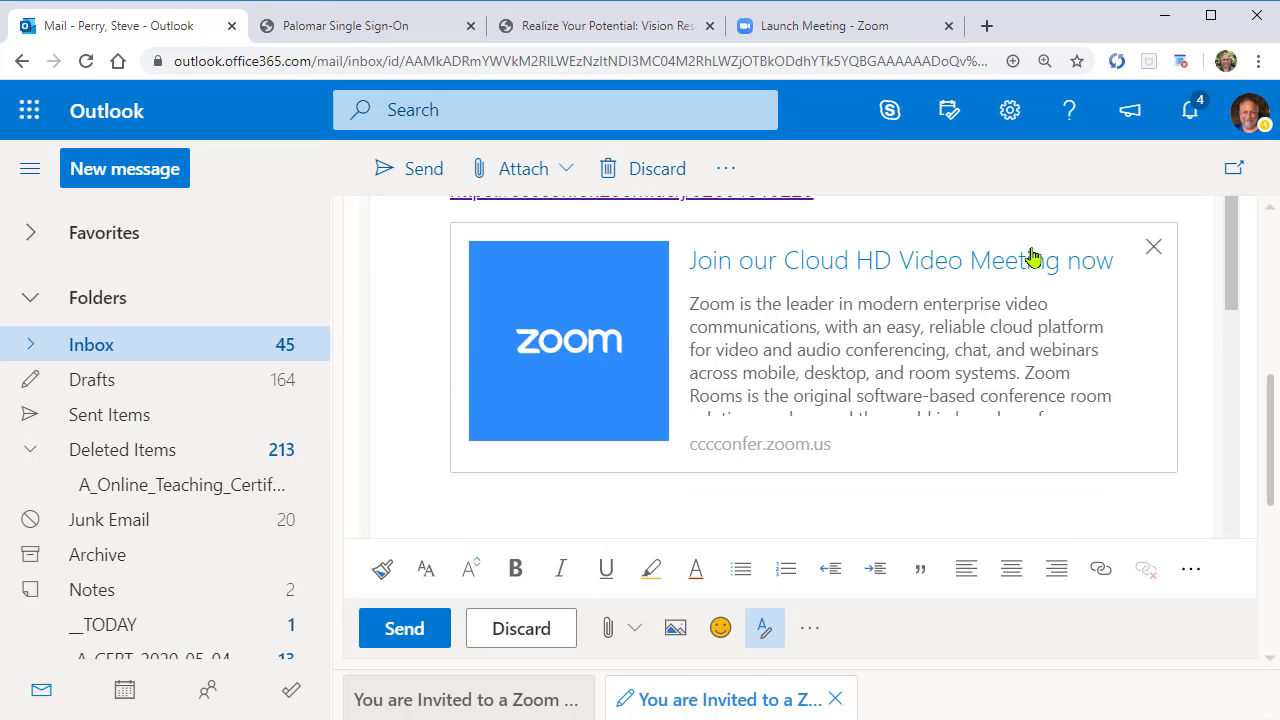
{"action": "left_click", "coordinate": [1152, 249]}
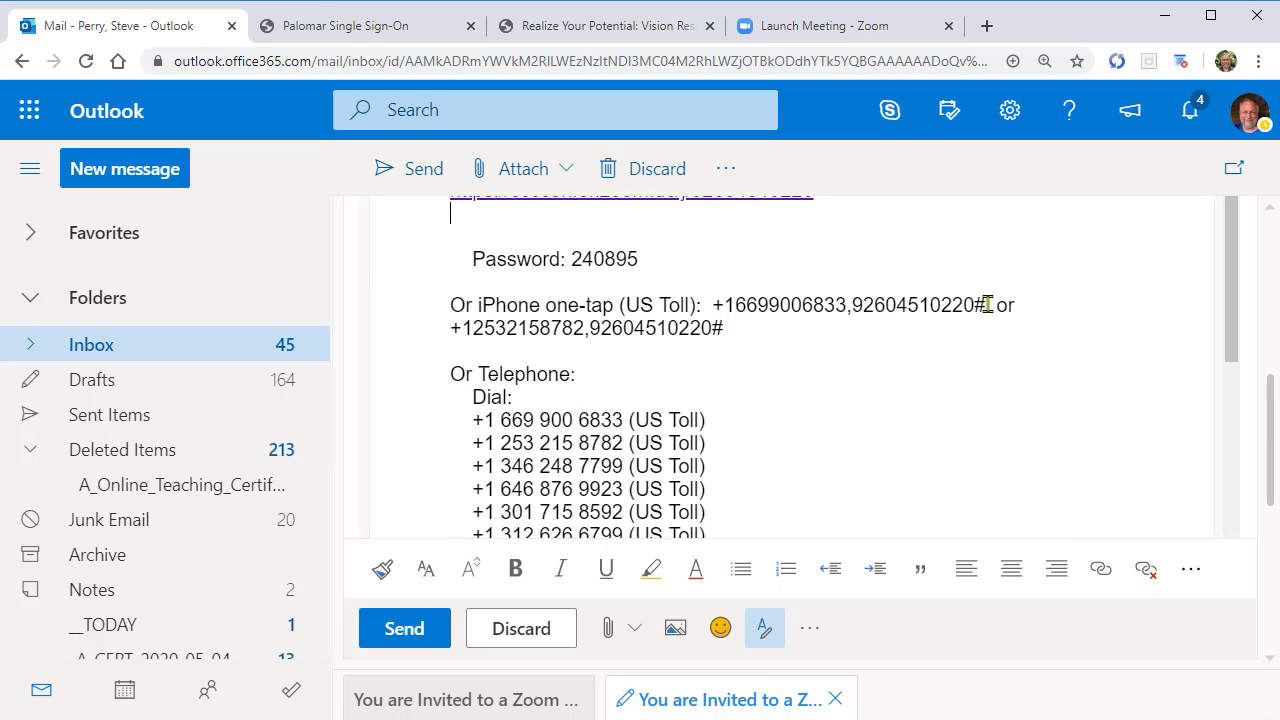
{"action": "scroll", "coordinate": [987, 304], "scroll_direction": "up", "scroll_amount": 1}
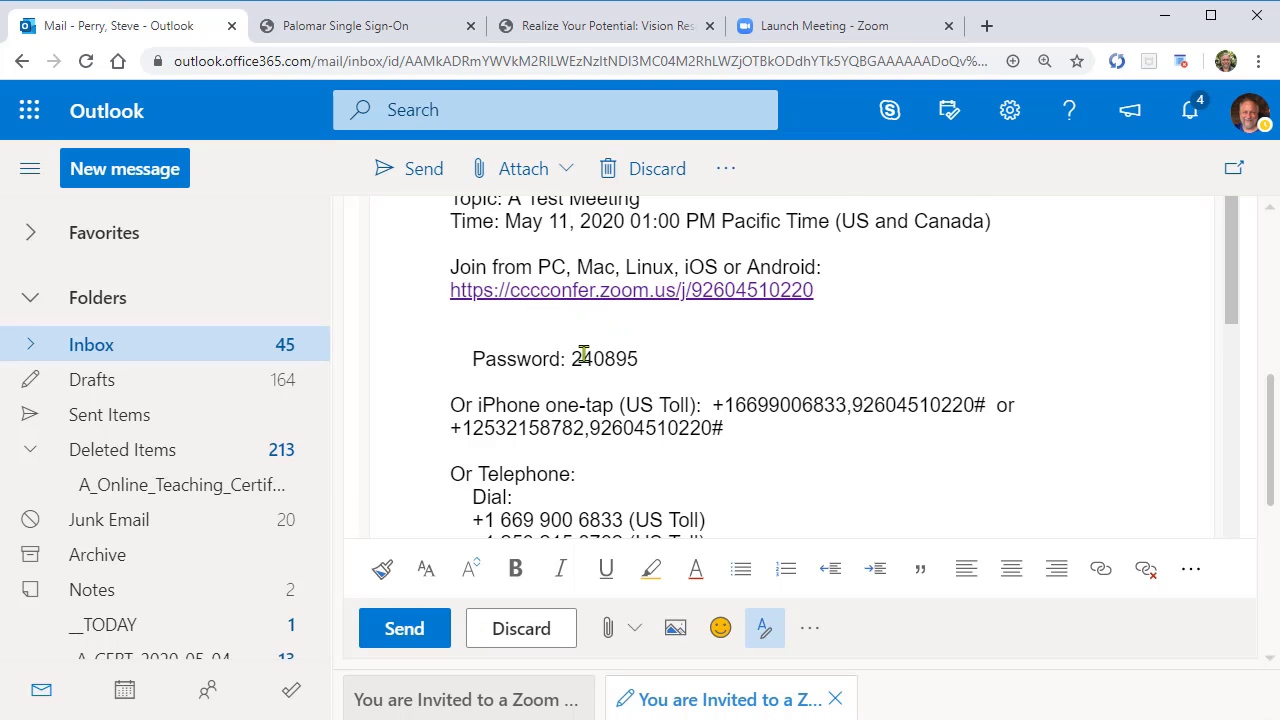